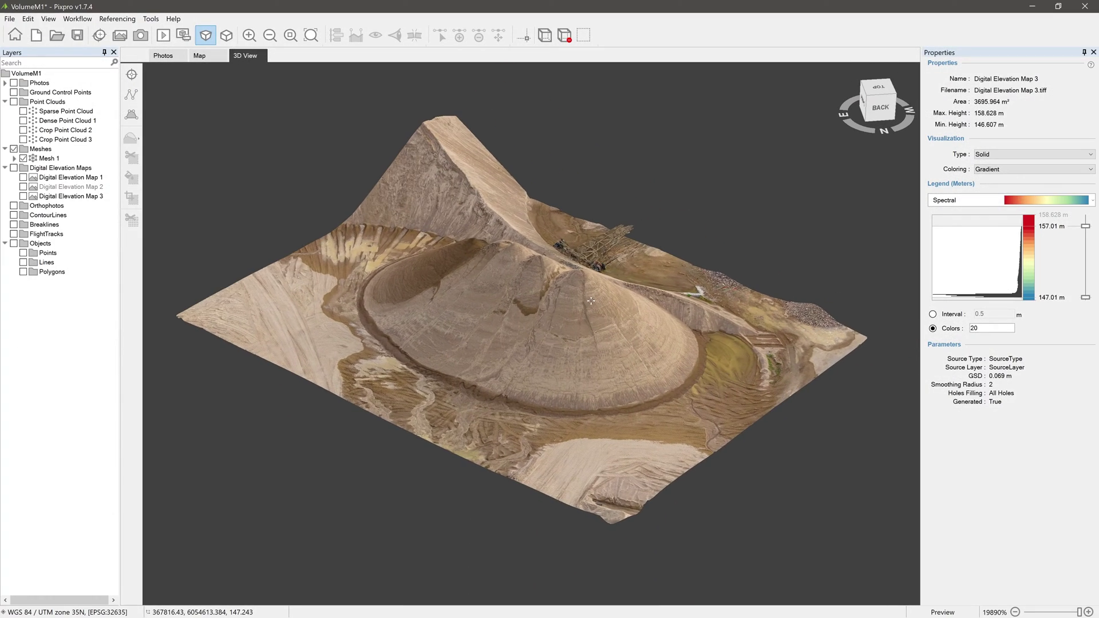
Hide Mesh 1 and show Digital Elevation Map 3 in place of Map 1.
click(24, 158)
click(24, 176)
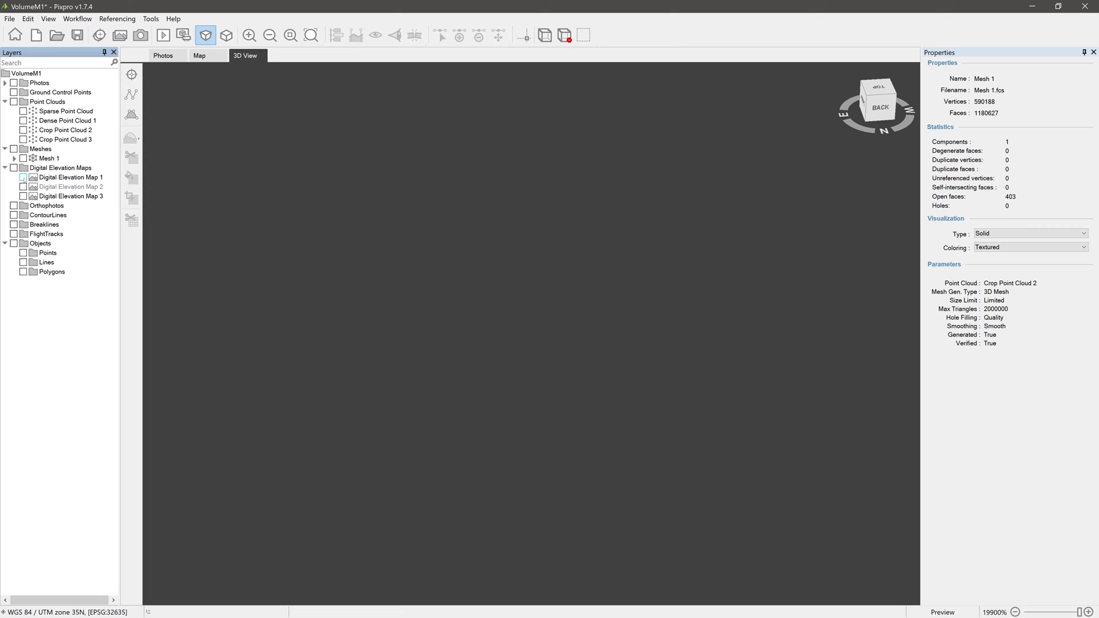
click(23, 177)
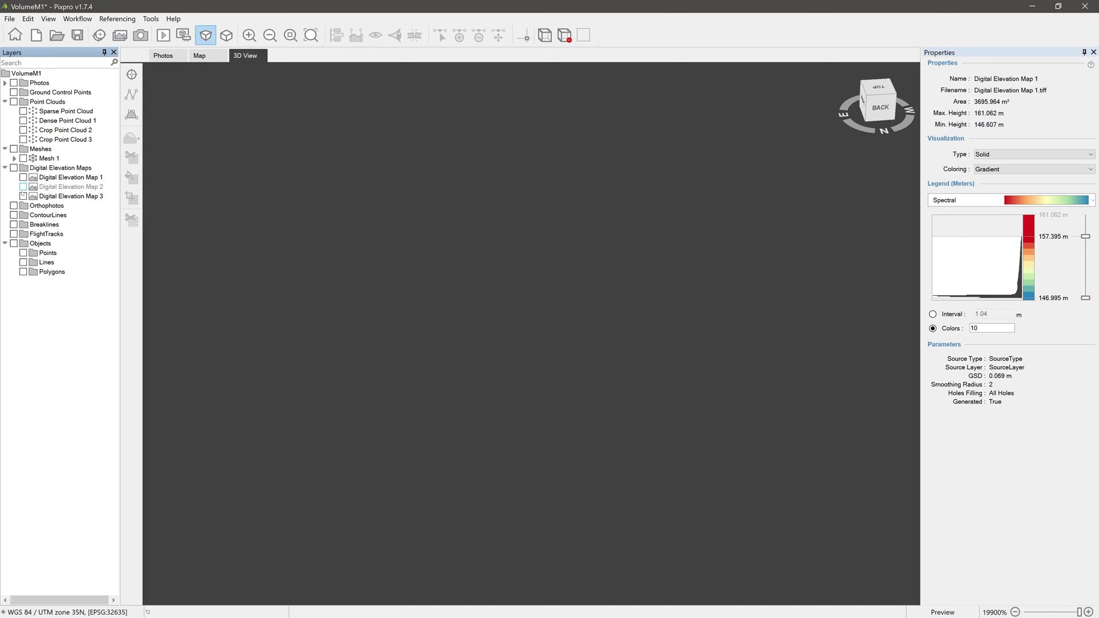
click(23, 196)
Orbit and zoom the 3D view to look down over the DEM's peak.
drag(515, 400, 868, 144)
scroll(550, 286, up, 5)
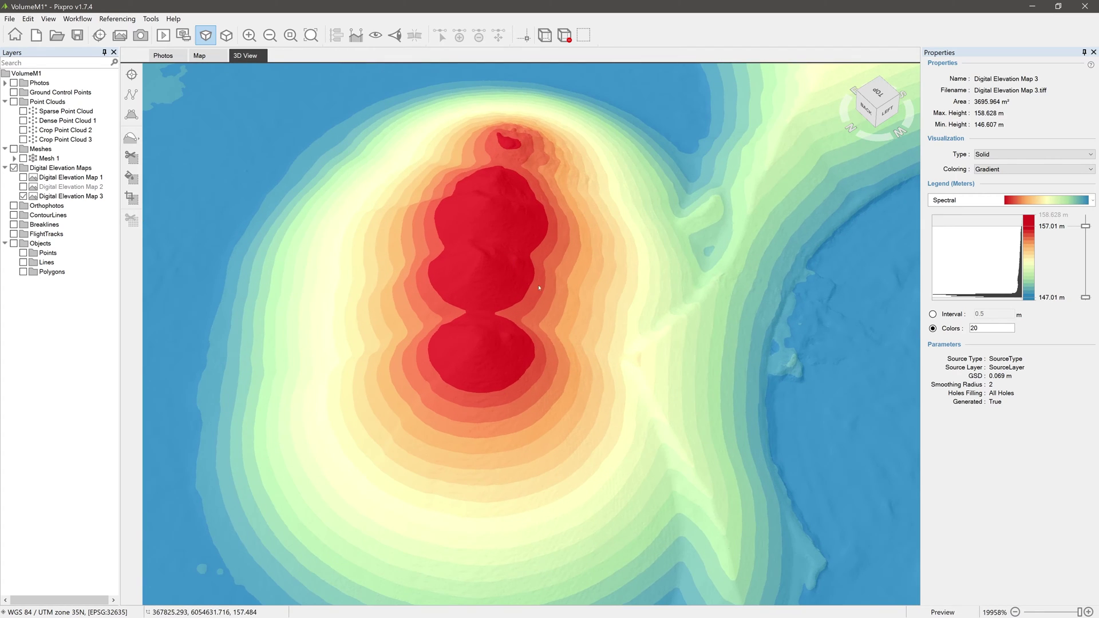
drag(549, 286, 538, 401)
scroll(553, 168, down, 5)
scroll(713, 282, up, 3)
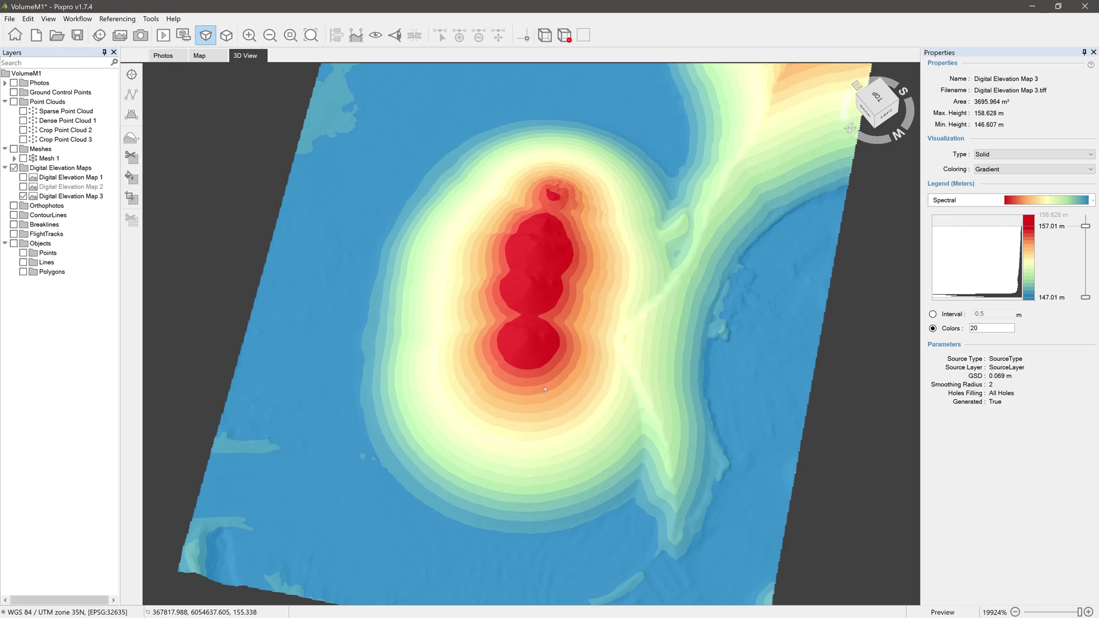
Start a new polygon with Add Polygon on the Polygons layer.
click(132, 115)
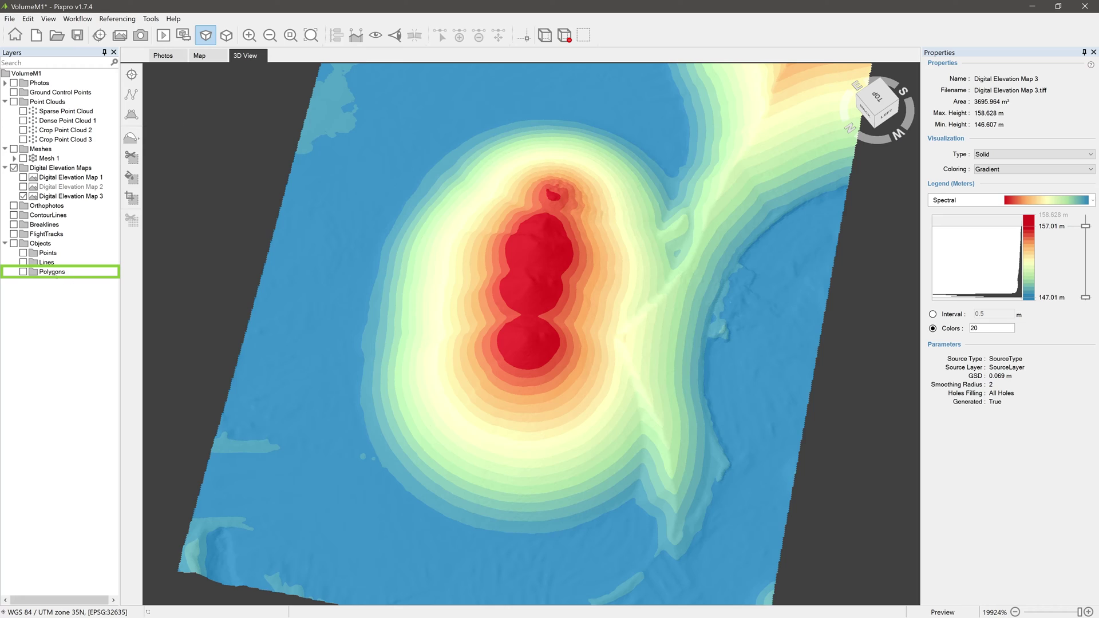
right_click(57, 272)
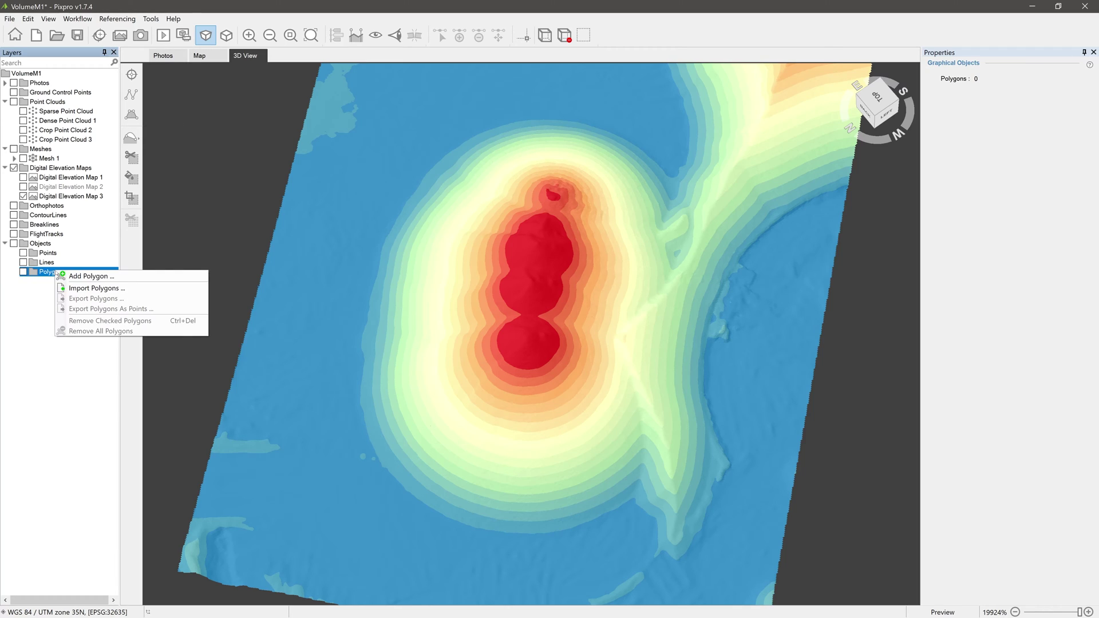
click(92, 277)
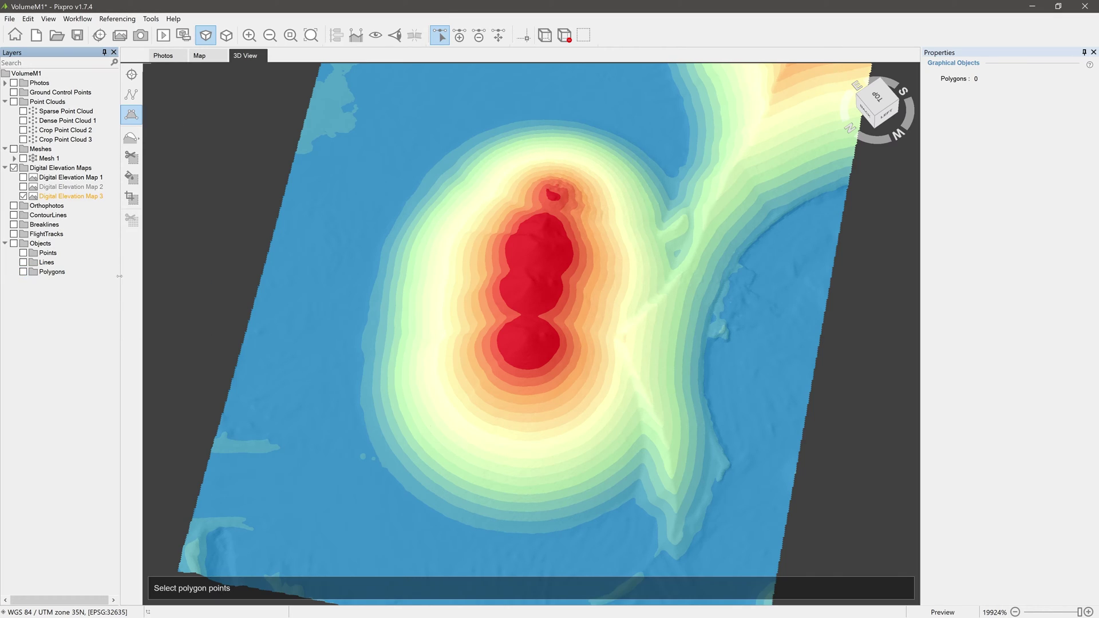
Place vertices down the dome's left side and along its lower edge.
click(380, 239)
click(370, 279)
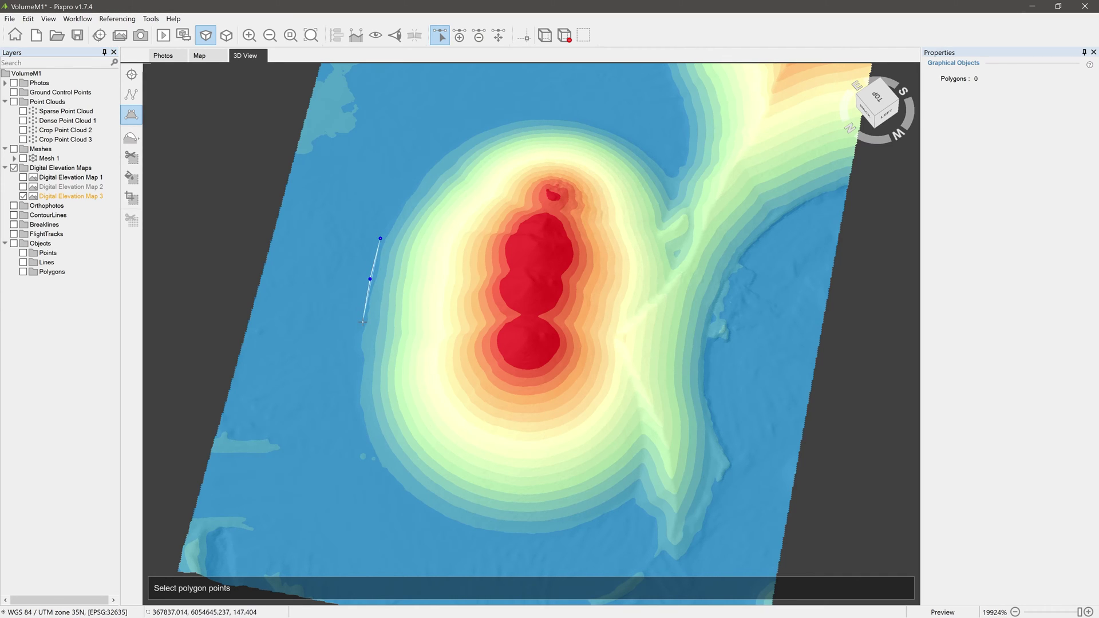
click(362, 321)
click(355, 381)
click(370, 461)
click(438, 522)
click(535, 538)
click(623, 513)
click(635, 509)
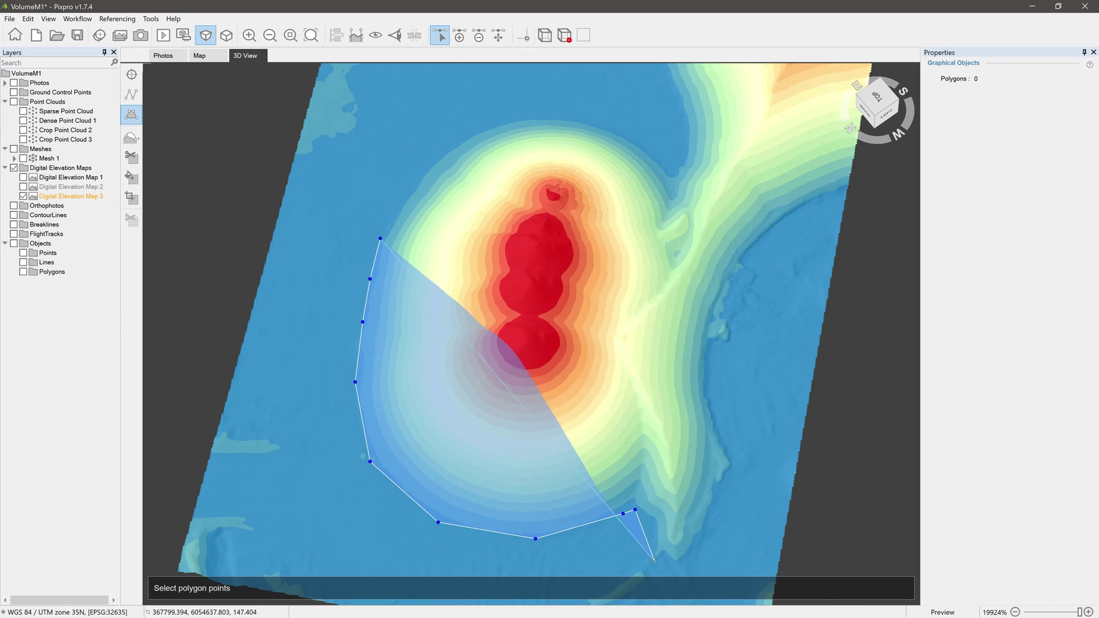
Add vertices up the right and across the top edge, then close the 19-point polygon.
click(668, 423)
click(679, 342)
click(681, 258)
click(670, 192)
click(638, 141)
click(579, 116)
click(497, 117)
click(427, 160)
click(395, 198)
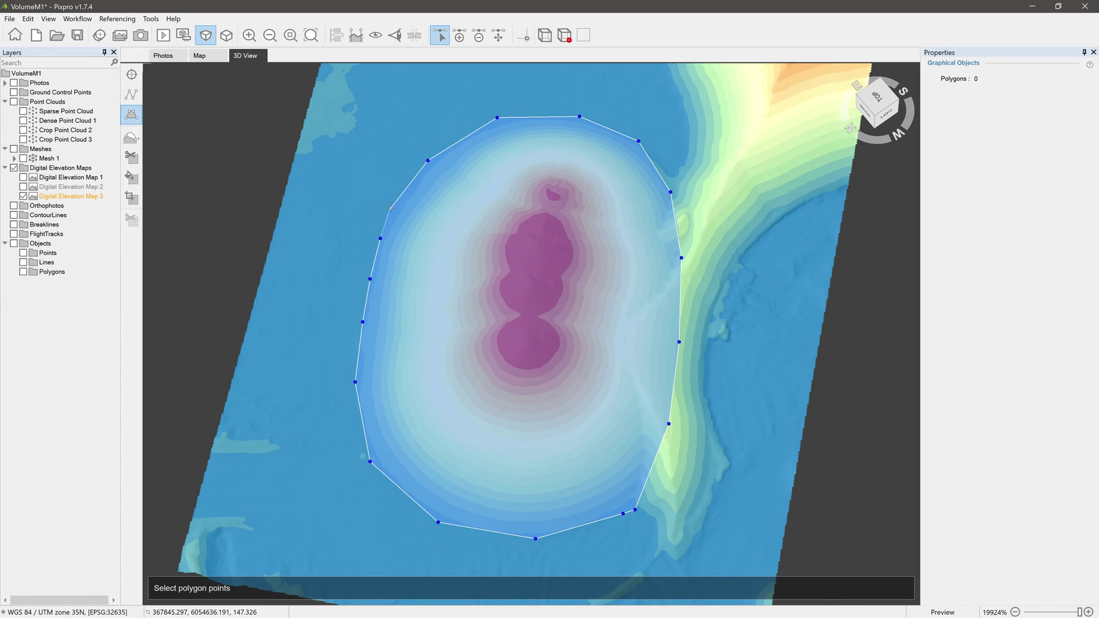
right_click(356, 199)
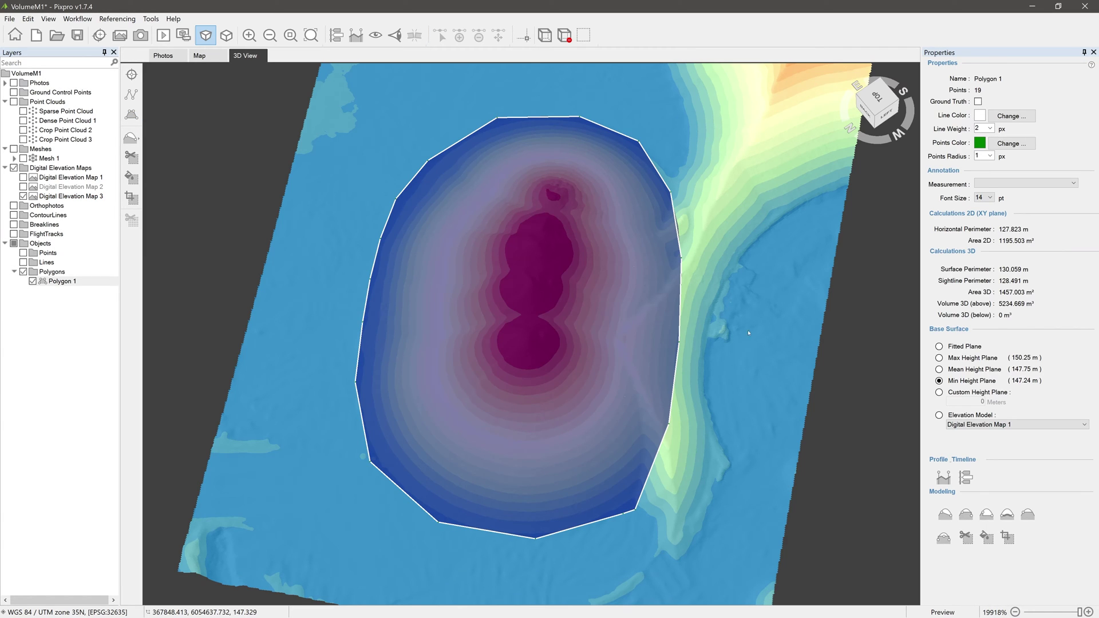
Orbit to an oblique view of the outlined dome and bring up Polygon 1's actions.
middle_drag(744, 348, 687, 302)
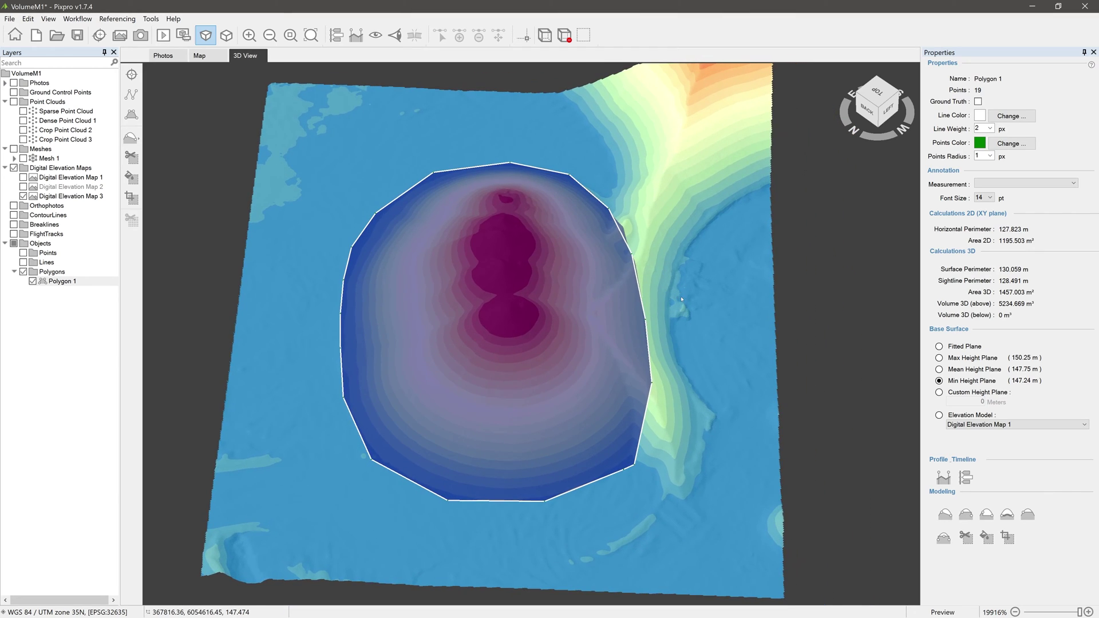
right_click(68, 281)
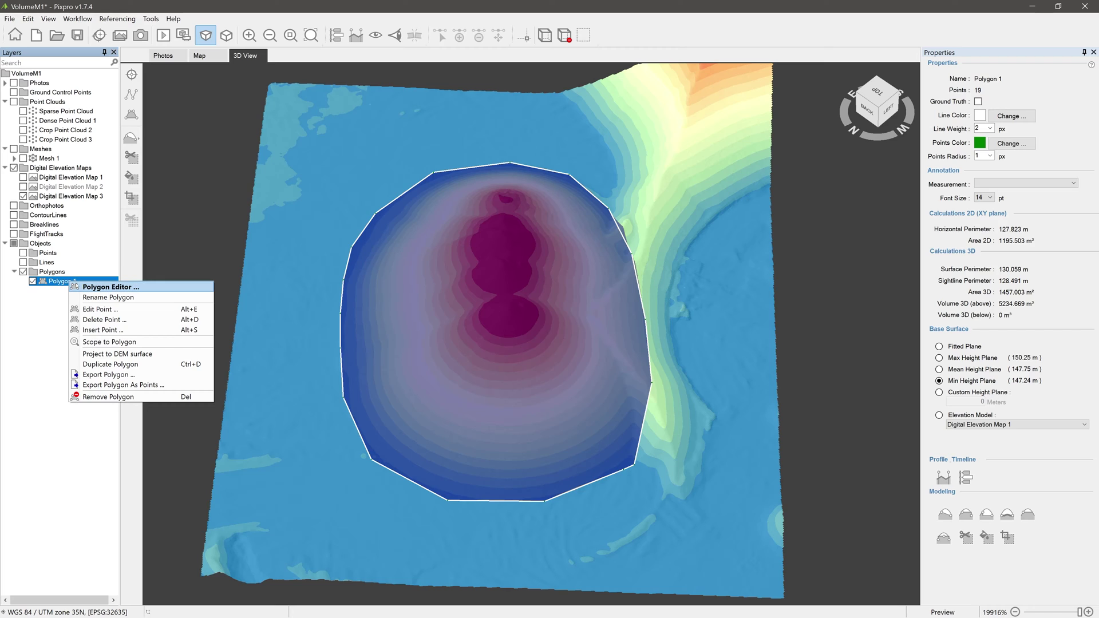
click(113, 289)
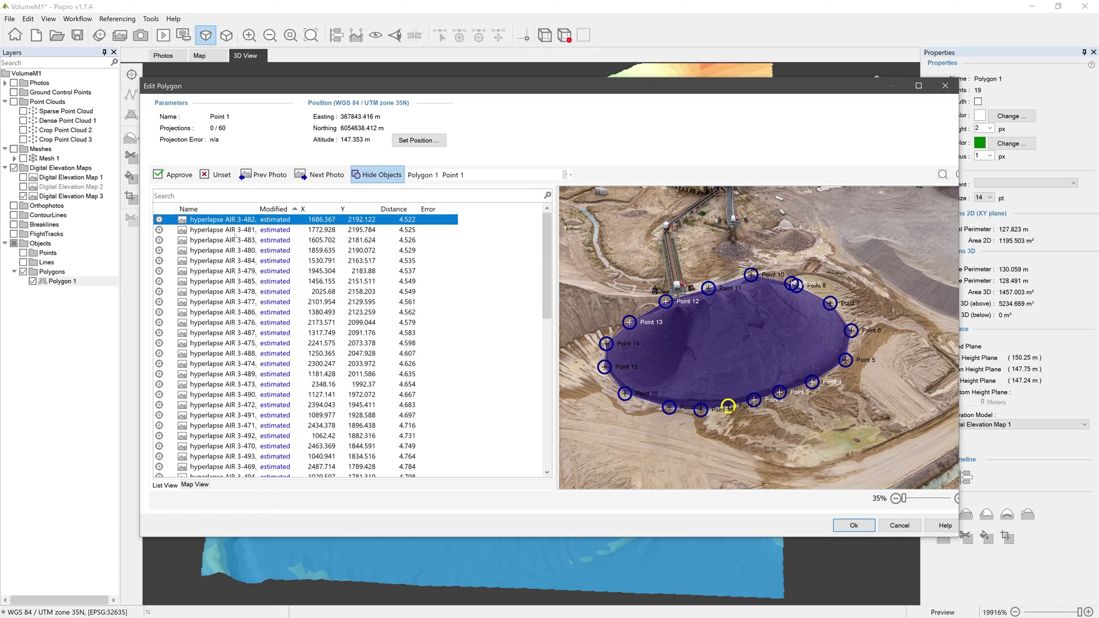
key(Down)
key(Down)
key(Down)
key(Down)
key(Down)
key(Down)
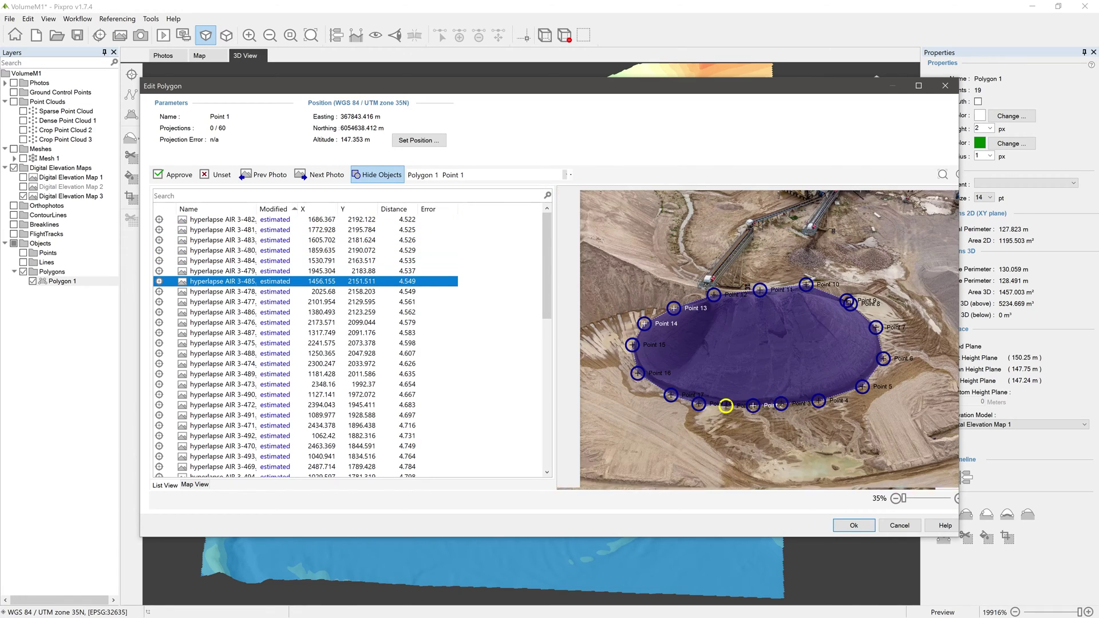
key(Down)
key(Down)
key(Down)
key(Down)
key(Down)
key(Down)
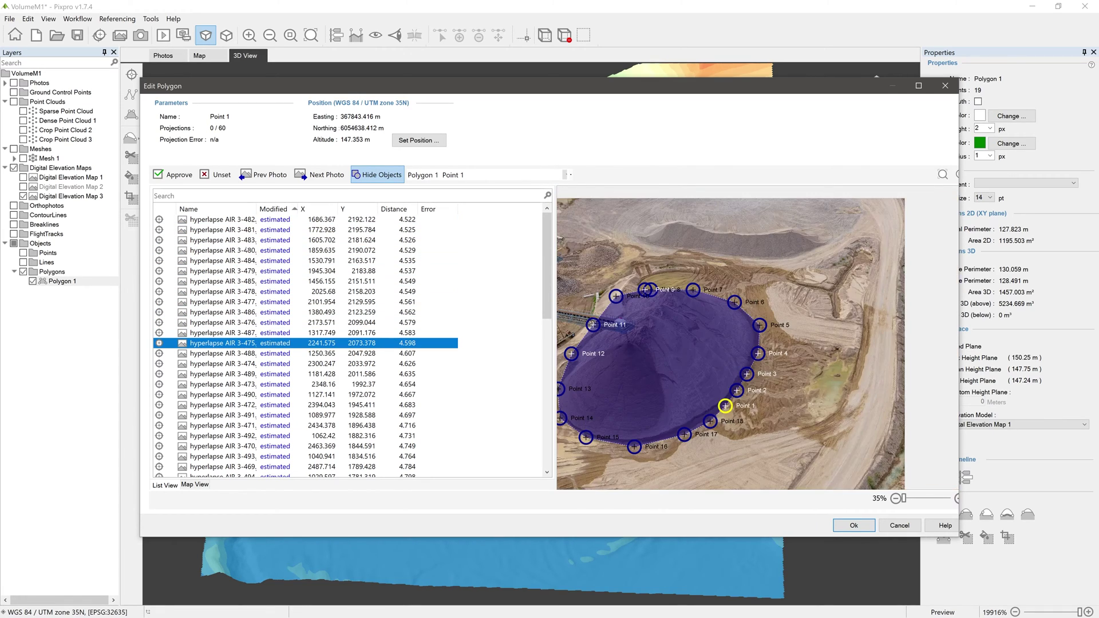
key(Down)
key(Down)
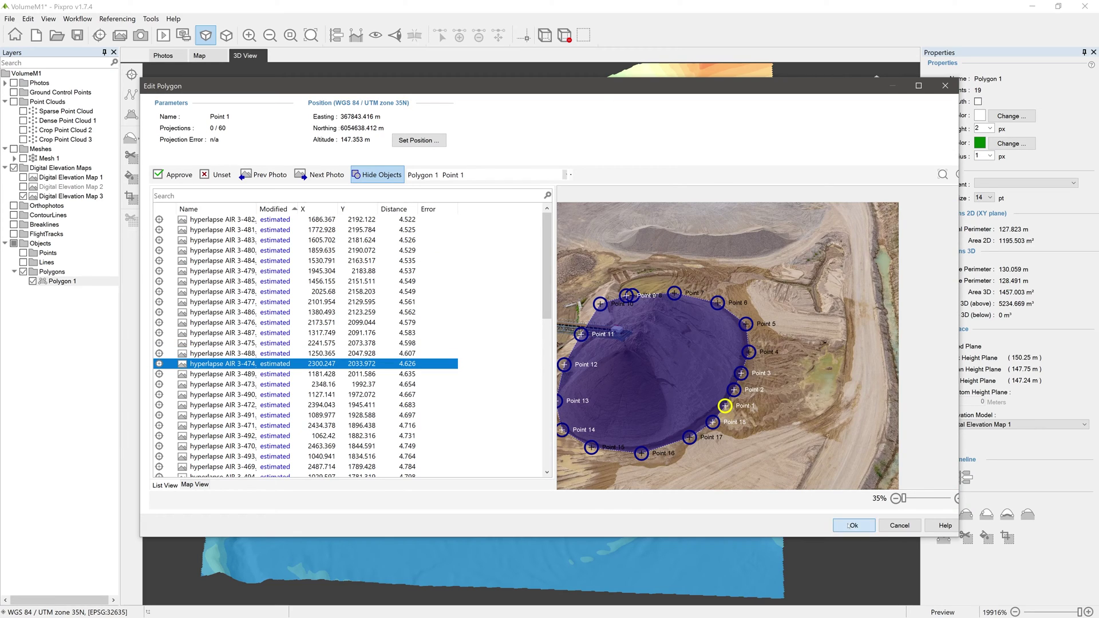
key(Return)
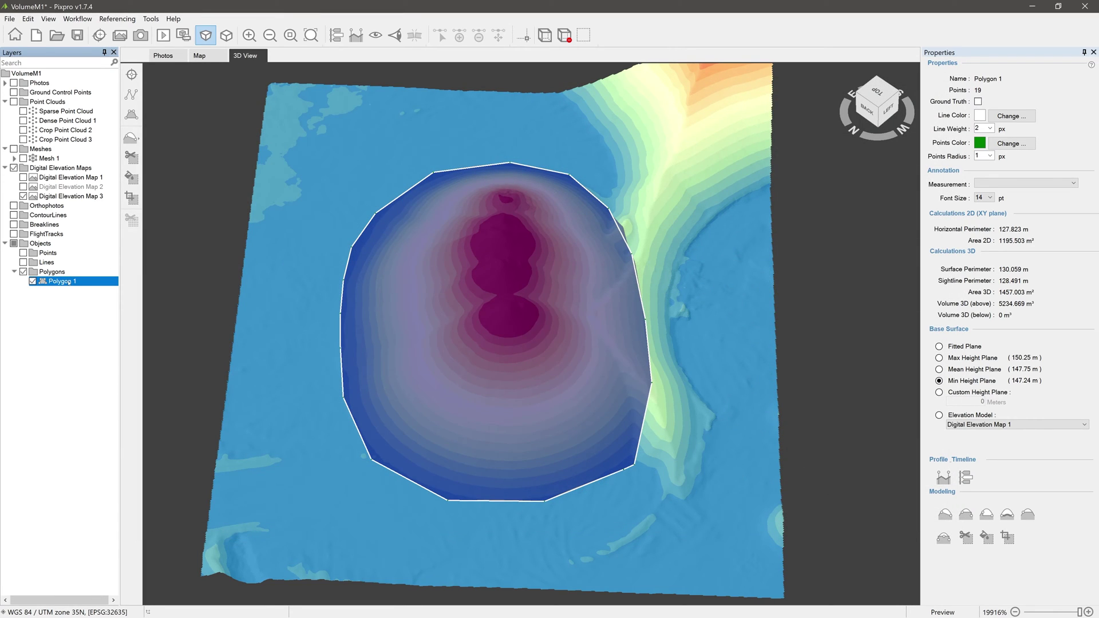
Rename the layer Polygon 1 to 'Stockpile 1' with Rename Polygon.
right_click(68, 282)
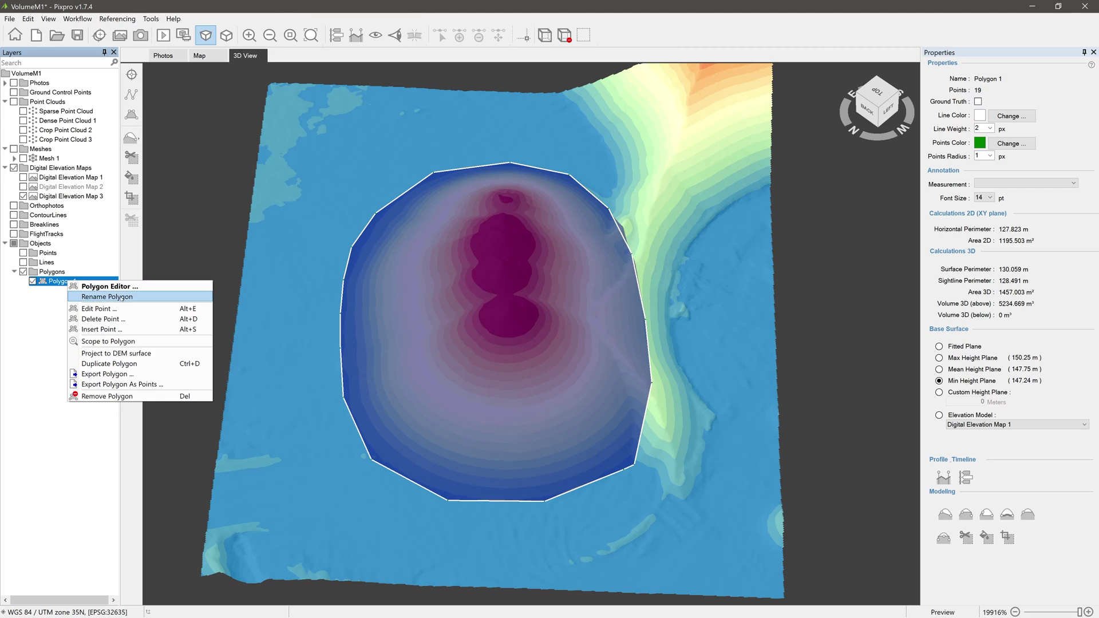
click(123, 298)
text(Stockp)
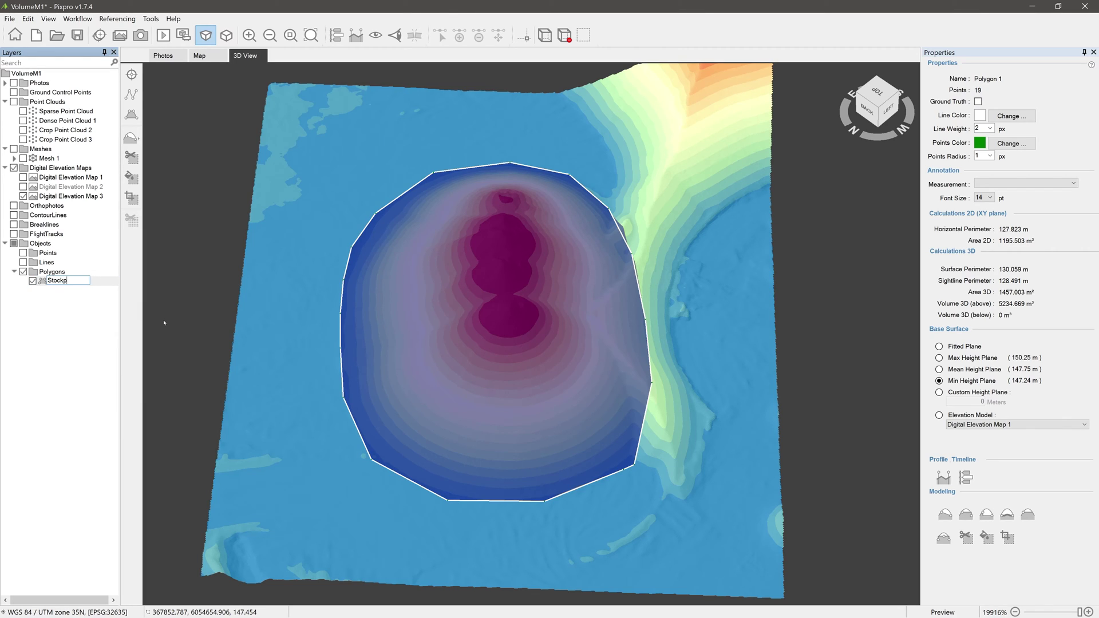
text(ile 1)
key(Return)
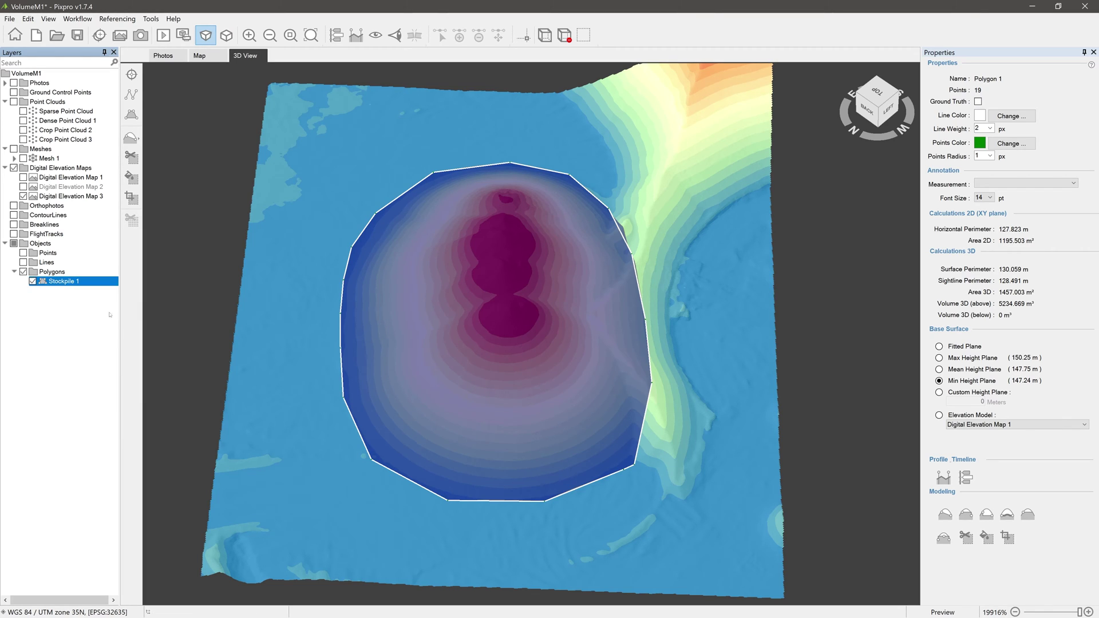
right_click(83, 282)
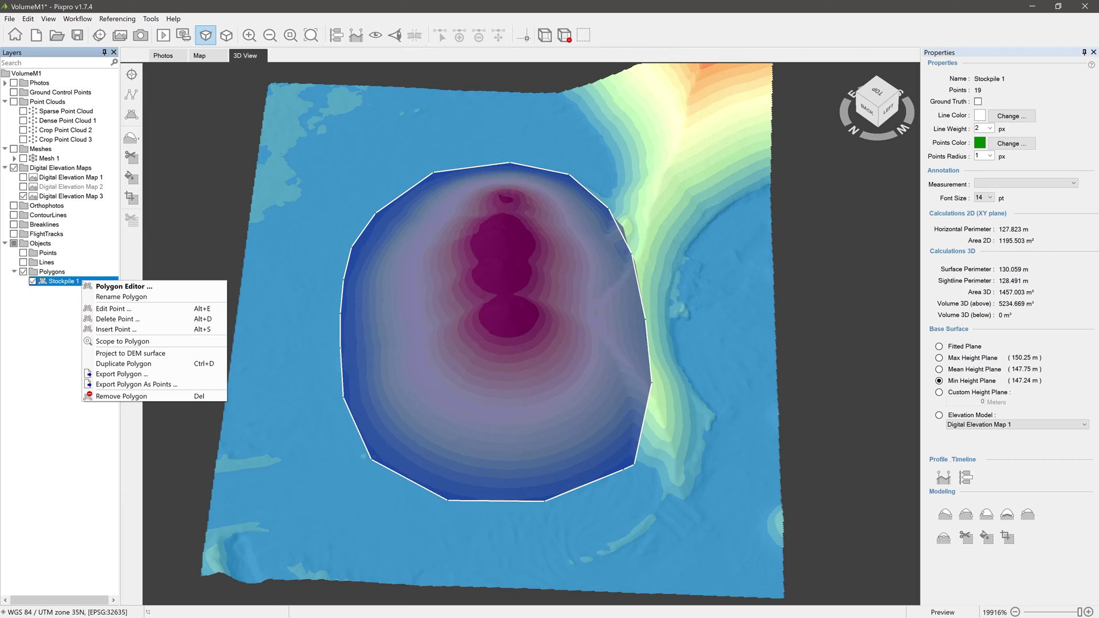
With Edit Point, drag several right-edge vertices of Stockpile 1 eastward, zooming as needed.
click(131, 307)
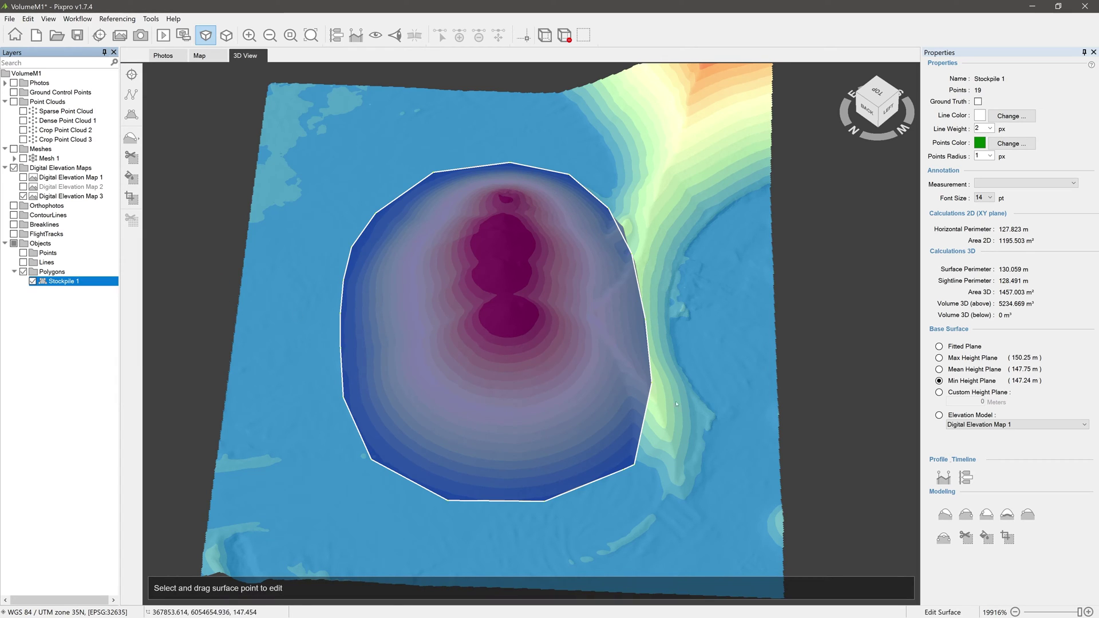
drag(651, 382, 660, 555)
scroll(607, 386, up, 5)
drag(607, 387, 629, 258)
scroll(629, 258, down, 5)
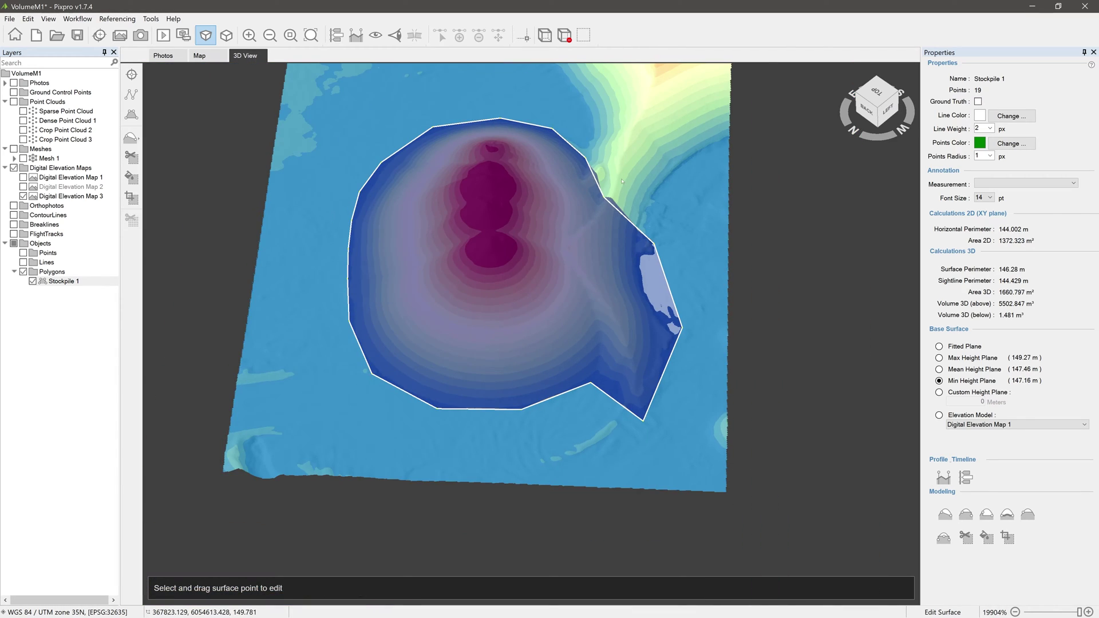
scroll(629, 258, up, 5)
drag(633, 298, 641, 314)
drag(648, 385, 659, 384)
scroll(659, 384, down, 5)
scroll(667, 515, up, 5)
scroll(667, 515, down, 2)
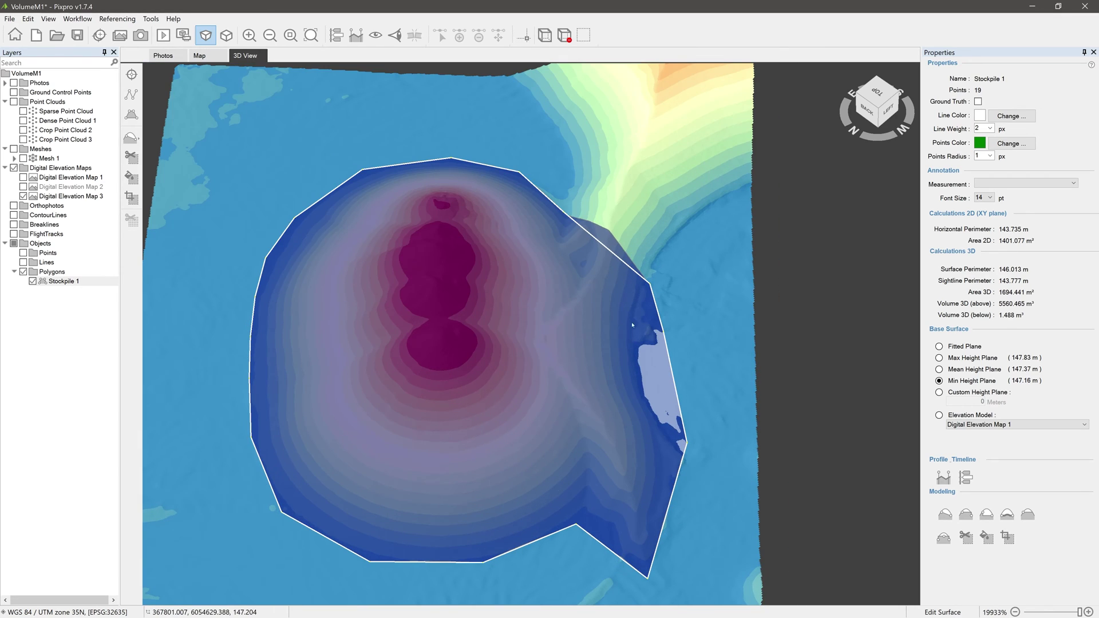
right_click(61, 281)
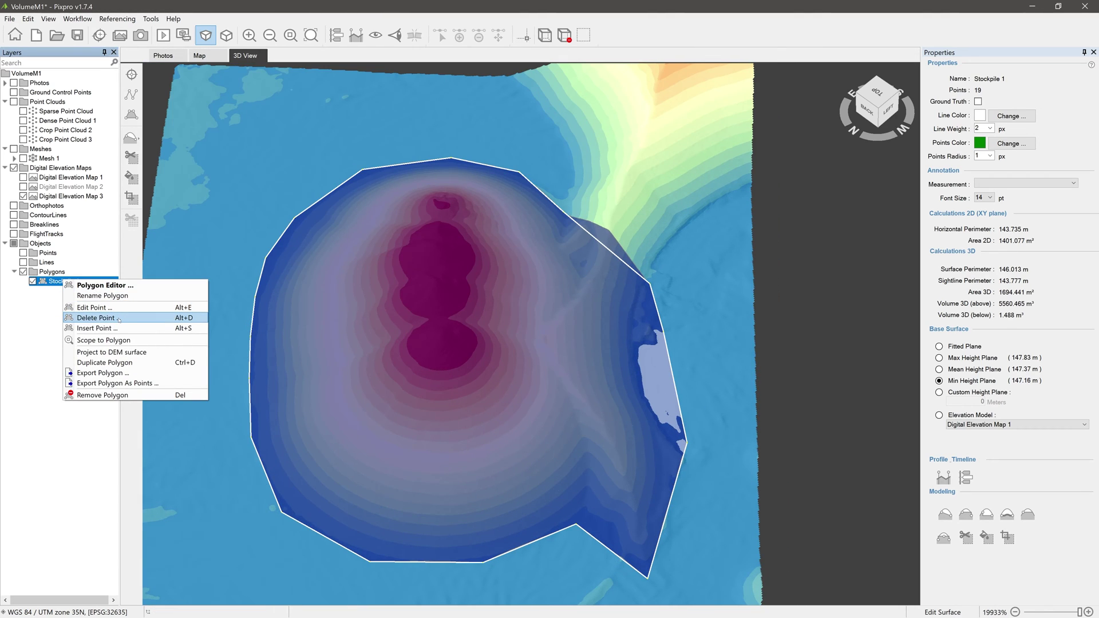
Delete the extra left-edge vertex of Stockpile 1 with Delete Point.
click(96, 317)
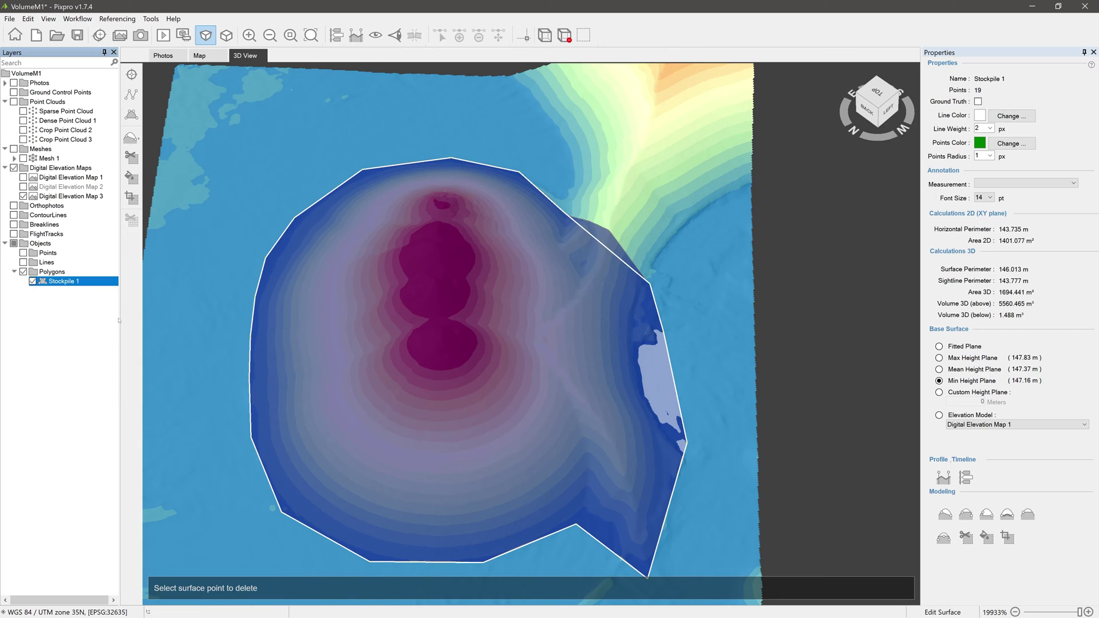
click(263, 258)
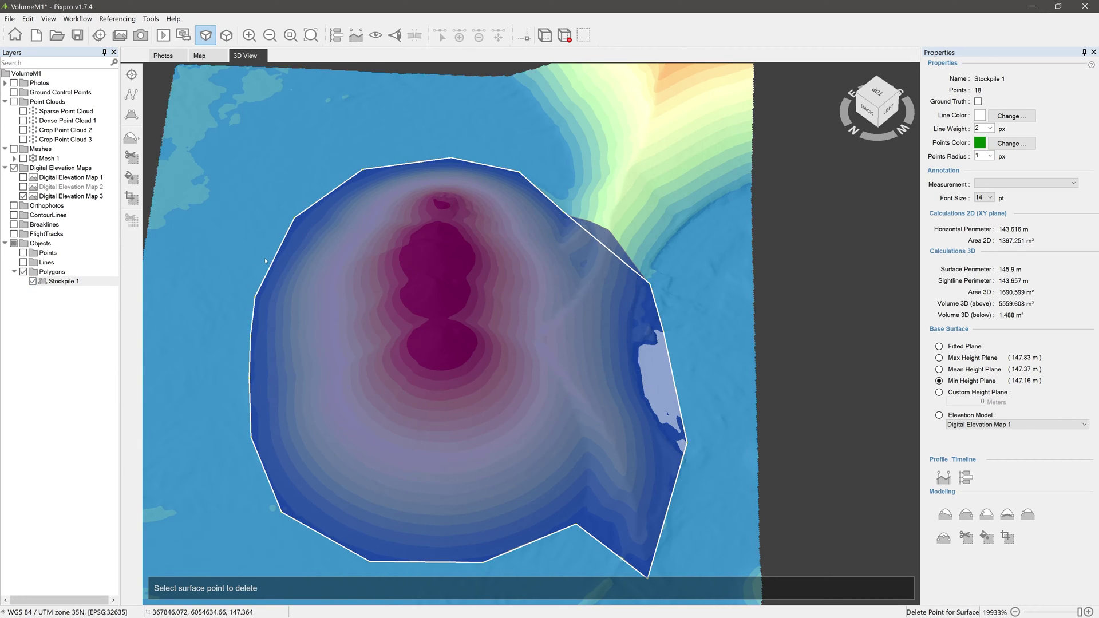
Insert four vertices on Stockpile 1's upper-right, right, lower-right and lower edges.
right_click(78, 282)
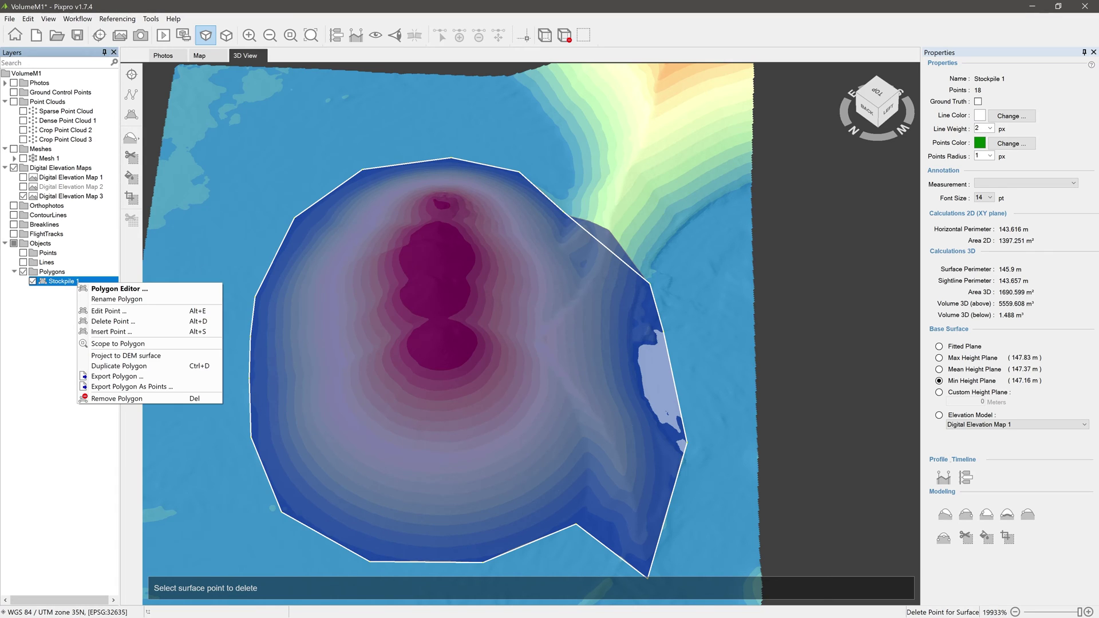
click(132, 332)
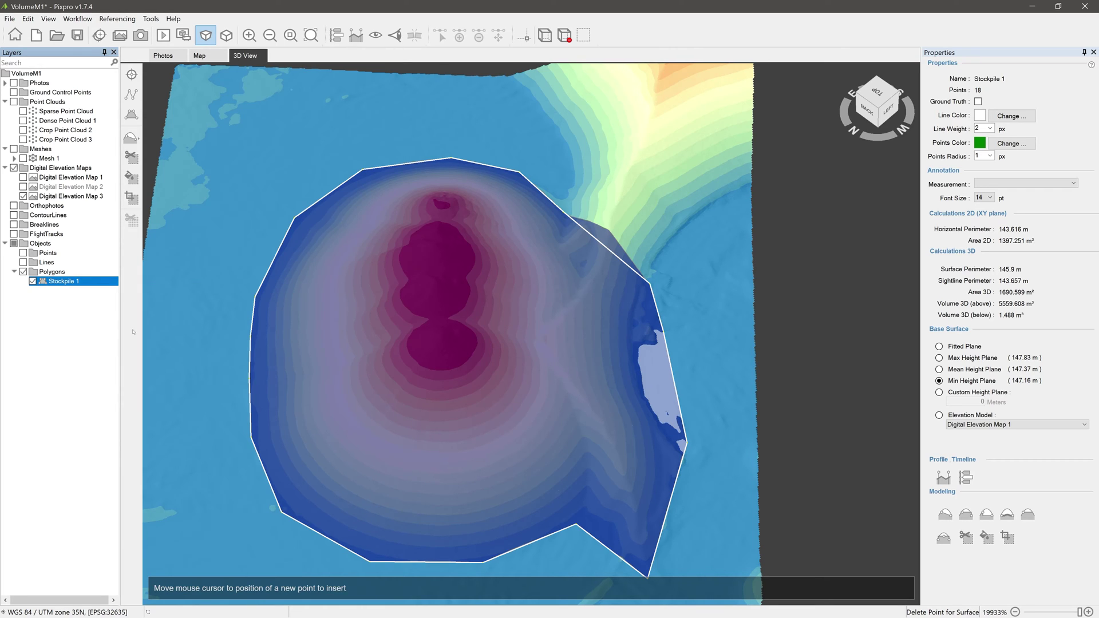
click(605, 227)
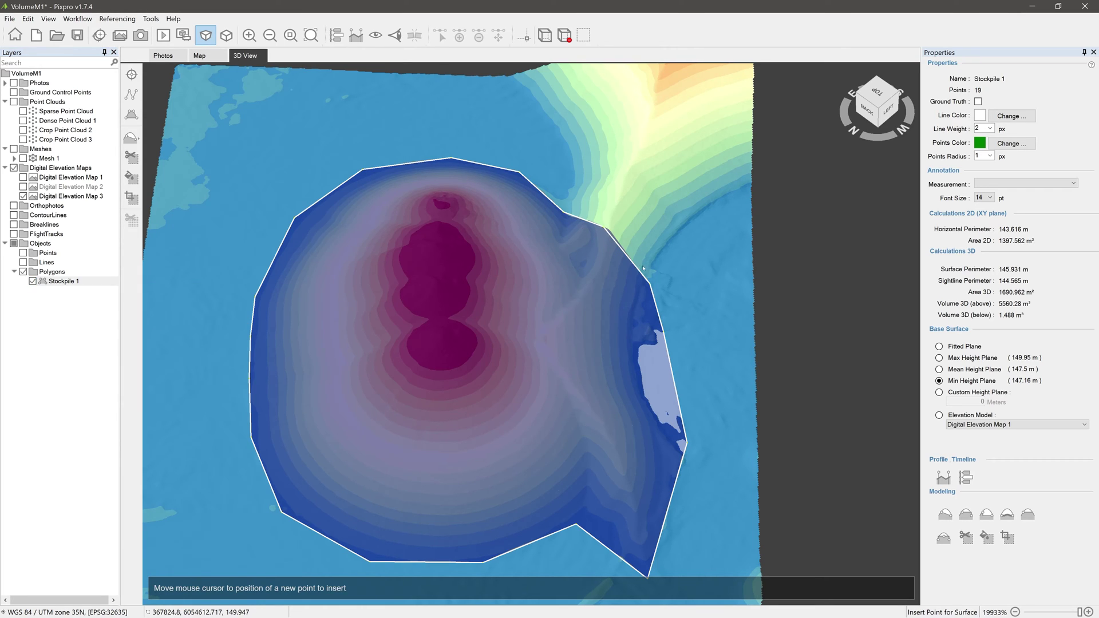
click(653, 383)
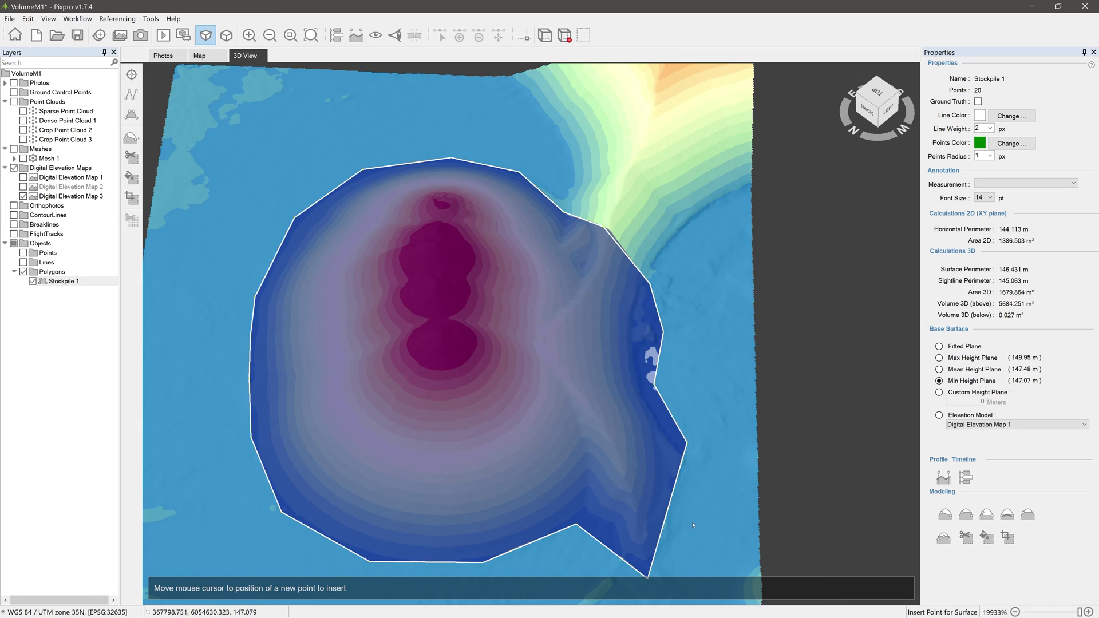
click(679, 515)
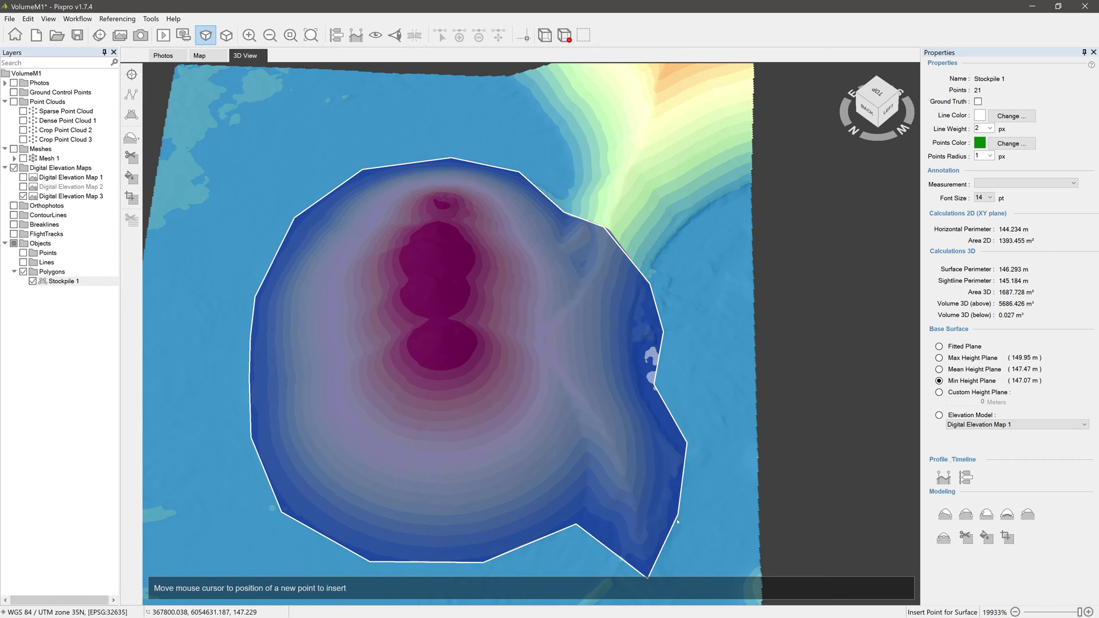
click(605, 559)
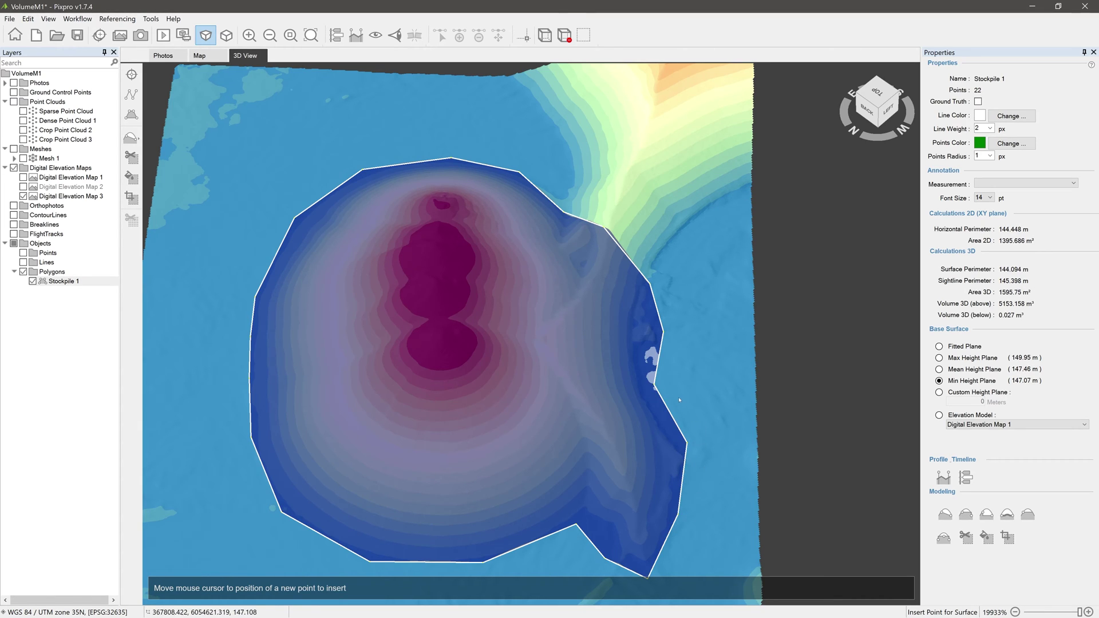
Fit the 3D view to Stockpile 1 using Scope to Polygon.
right_click(82, 283)
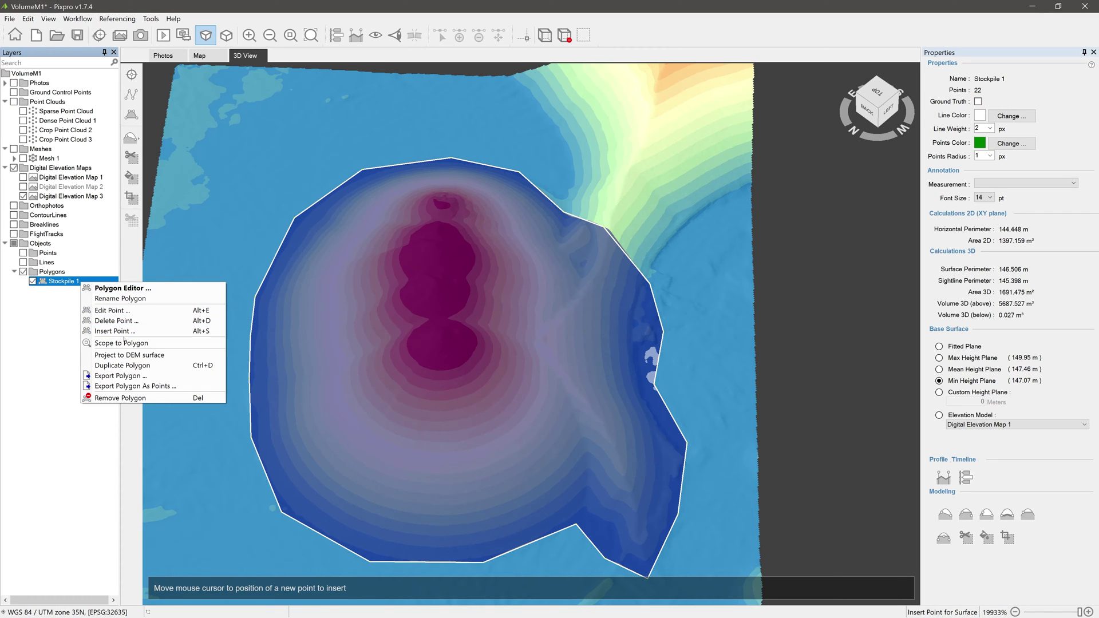
scroll(293, 334, down, 2)
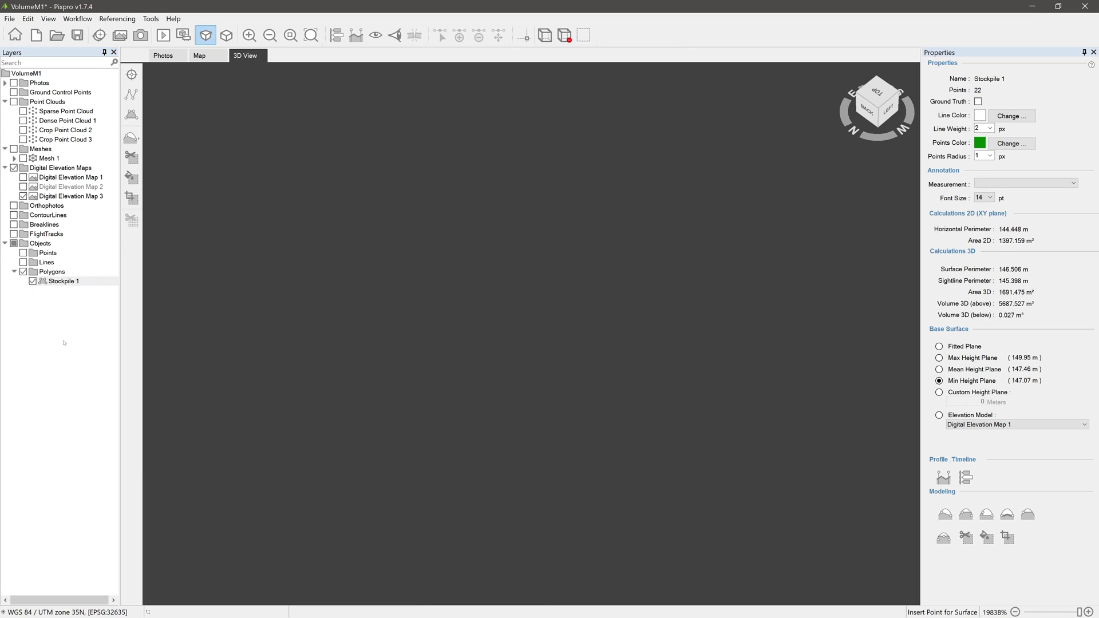
right_click(67, 280)
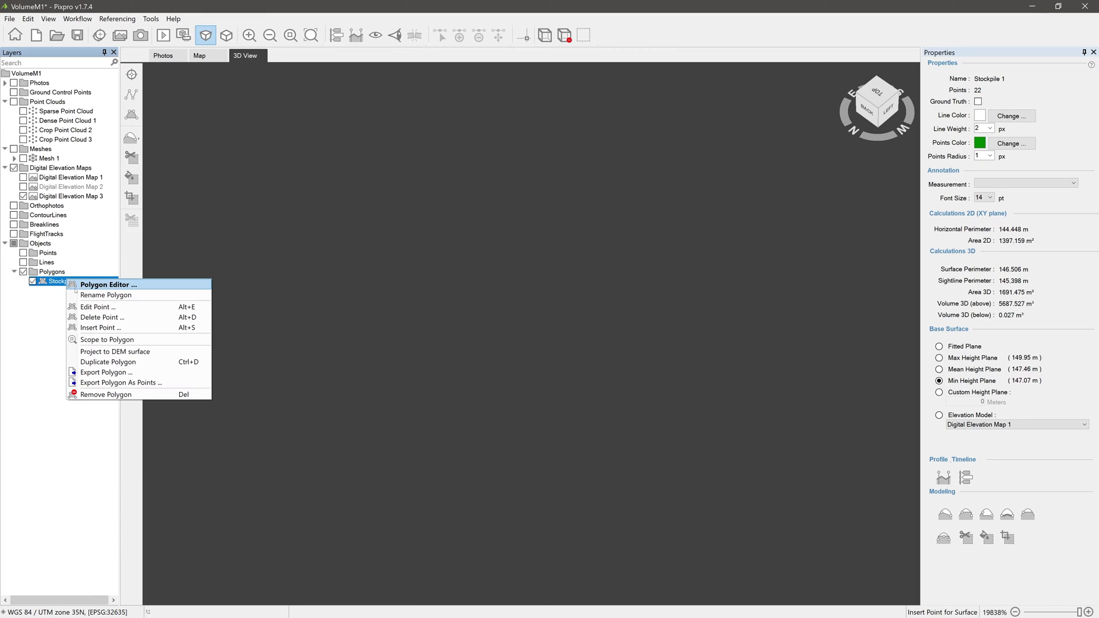
click(103, 339)
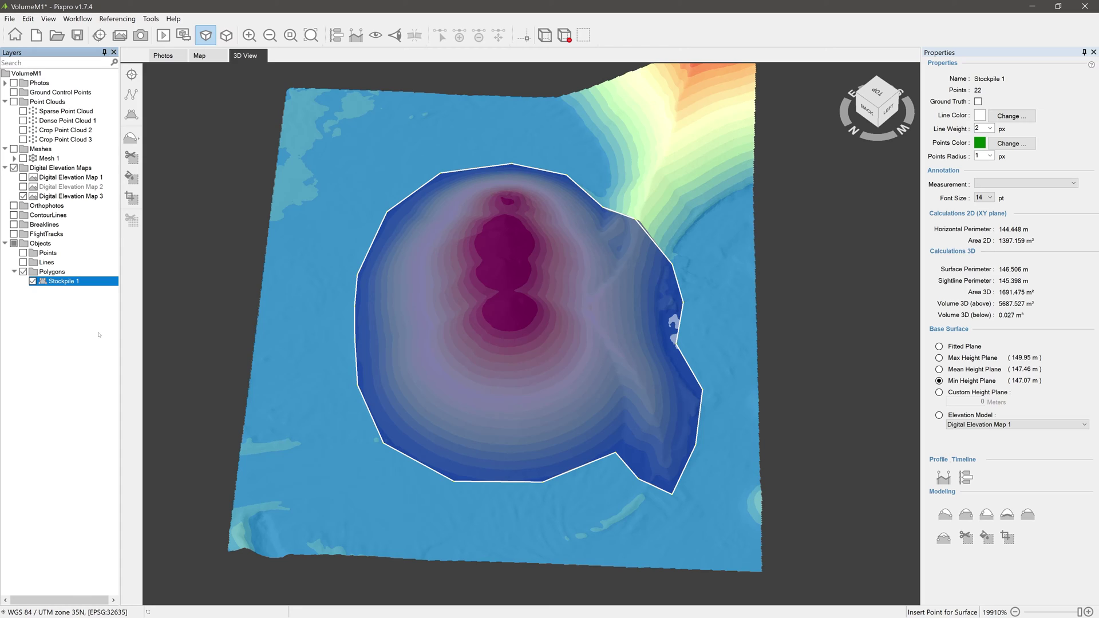
right_click(80, 280)
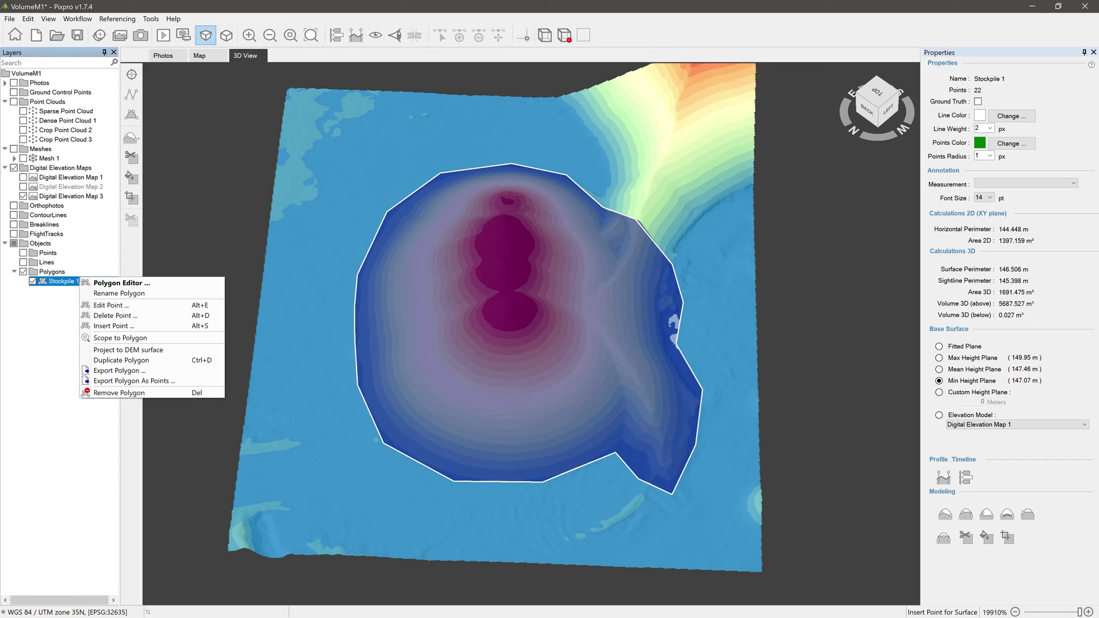
Duplicate Stockpile 1 as 'Stockpile 1 Copy 1', then reselect the original Stockpile 1.
click(141, 360)
click(62, 291)
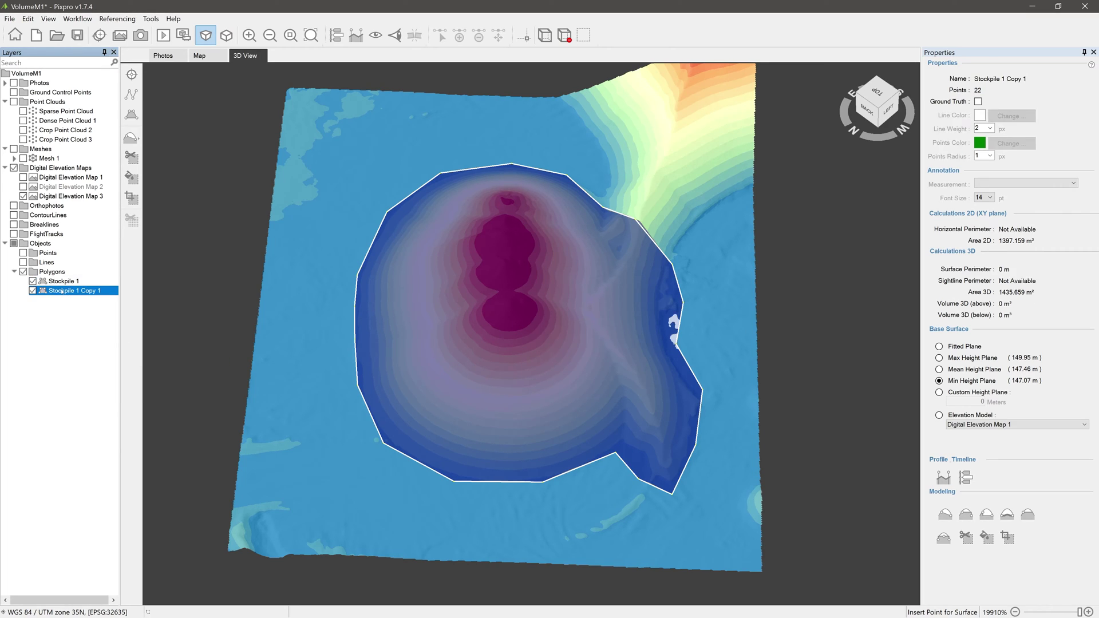
click(67, 282)
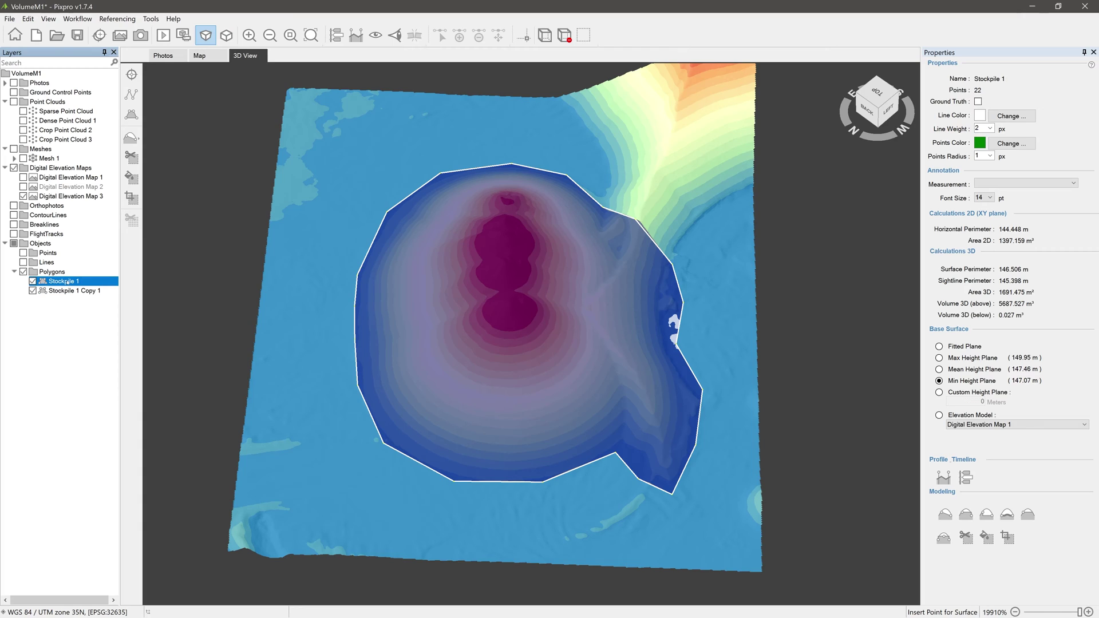
right_click(67, 282)
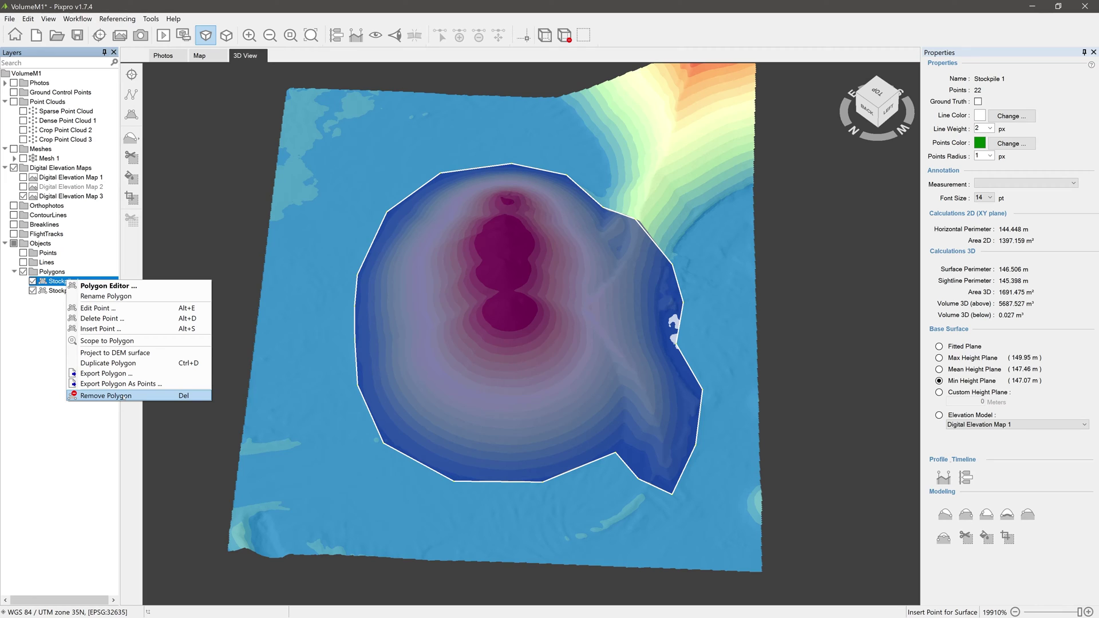
Pan left and orbit to an oblique view of the stockpile, then select Stockpile 1.
click(570, 395)
middle_drag(570, 394, 467, 363)
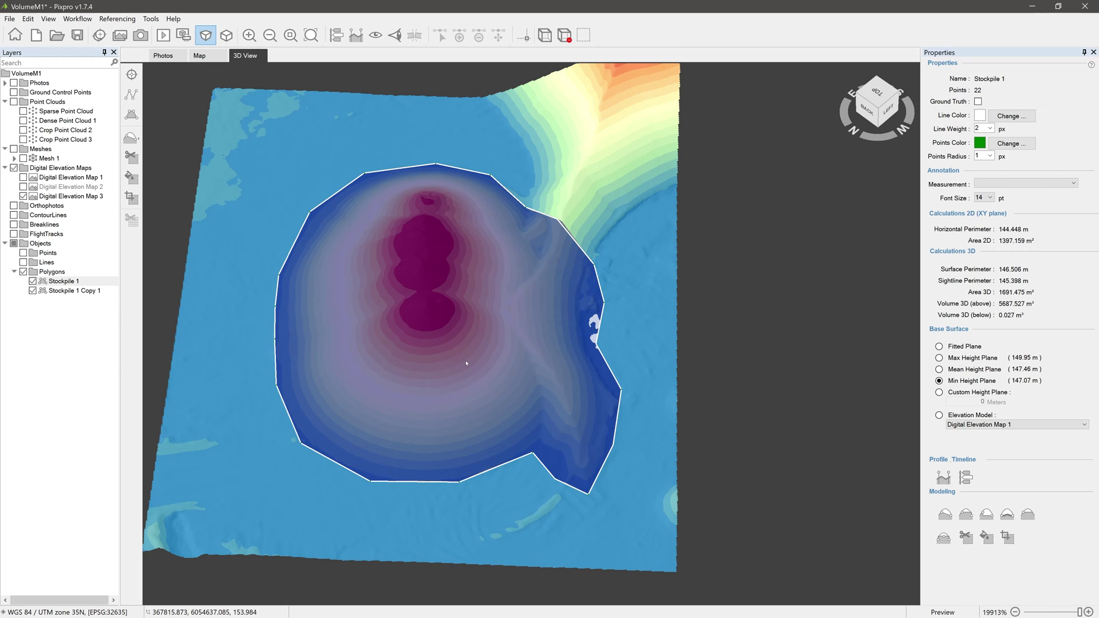
drag(467, 363, 576, 253)
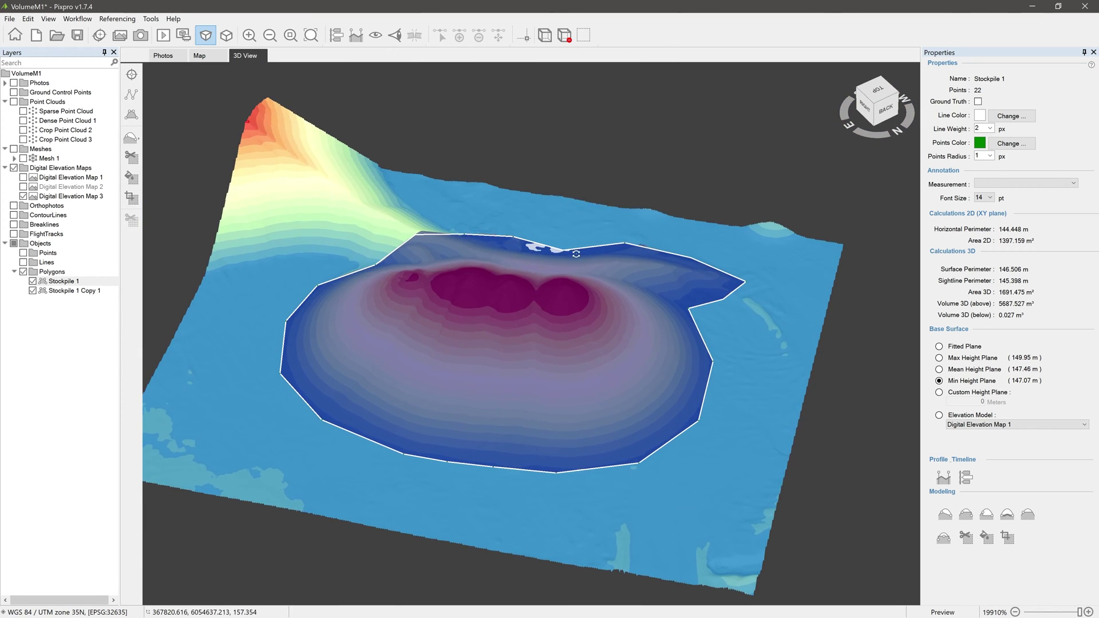
click(61, 281)
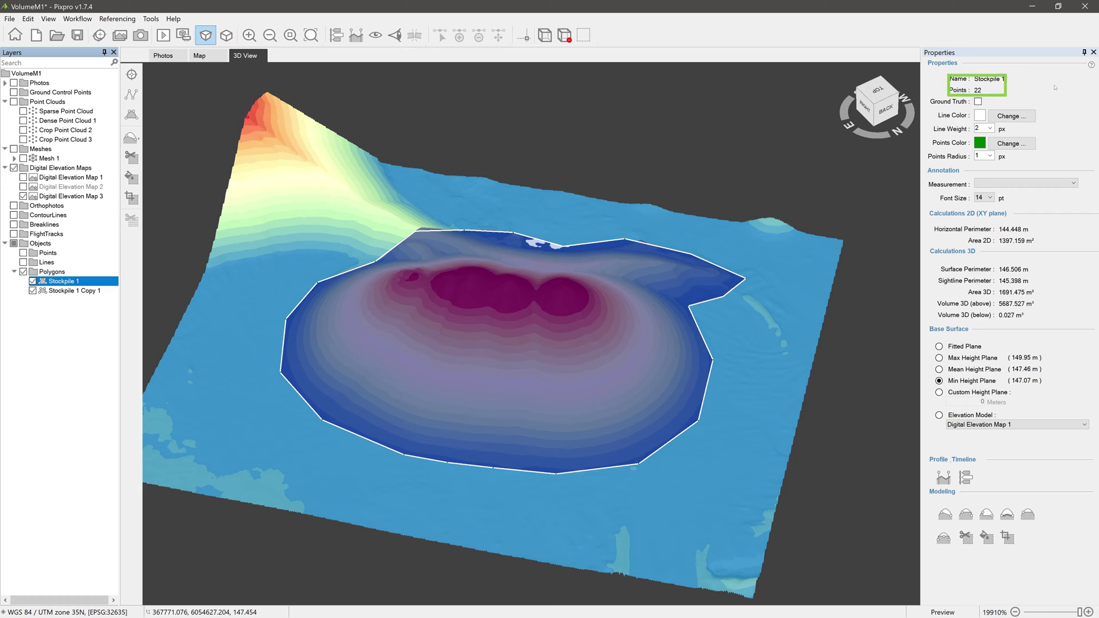
Make Stockpile 1's outline a red line at weight 5.
click(978, 102)
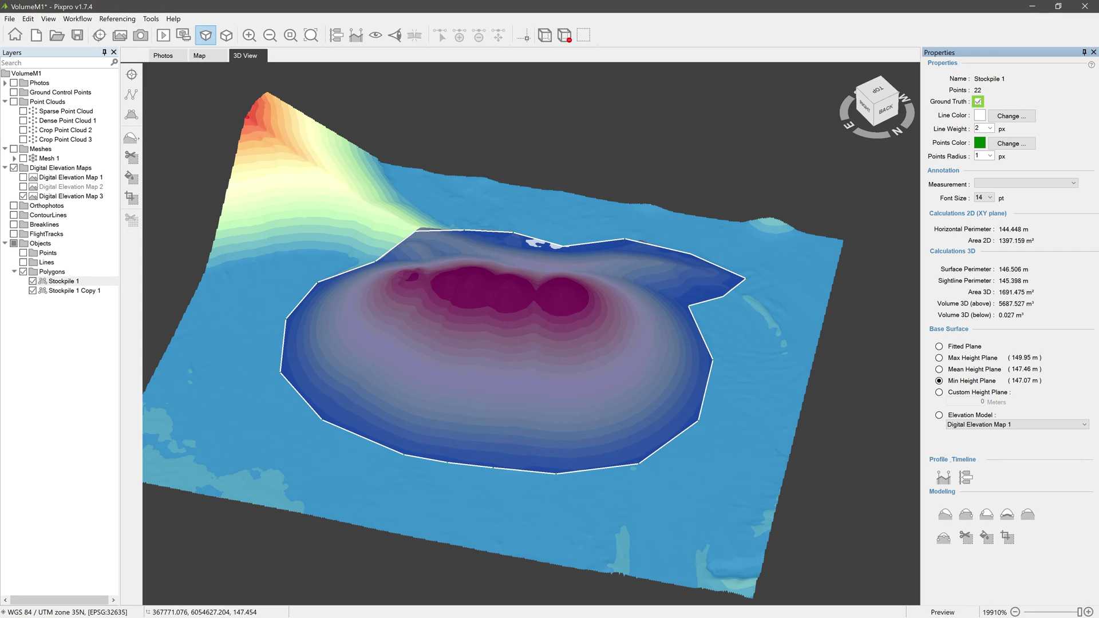
click(1003, 114)
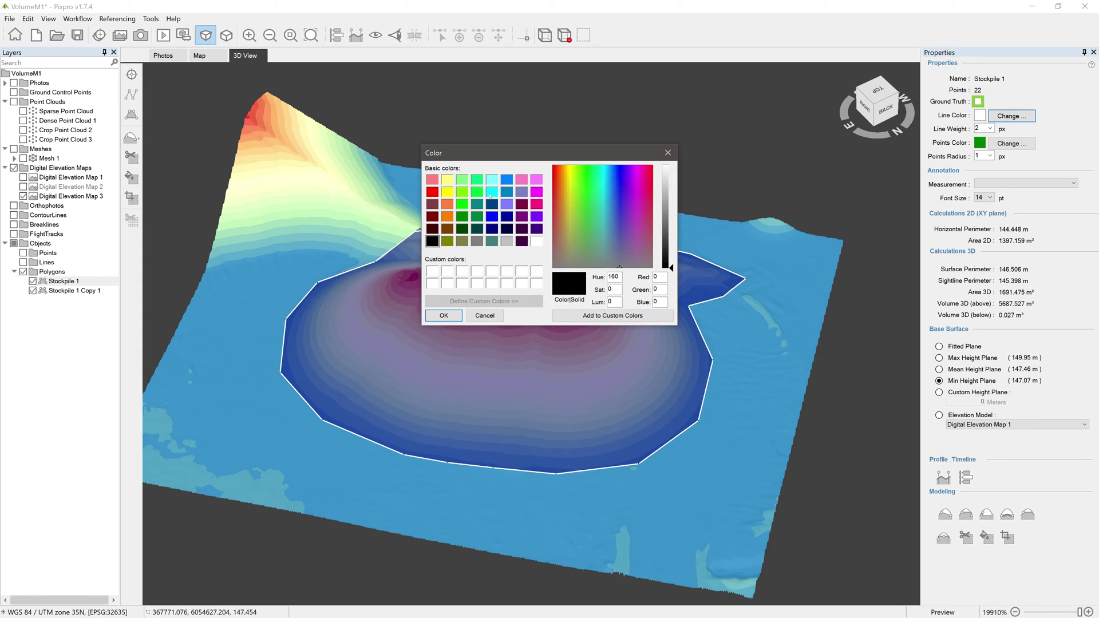
click(432, 191)
click(444, 315)
Give the polygon white vertices with a point radius of 5.
scroll(987, 130, down, 3)
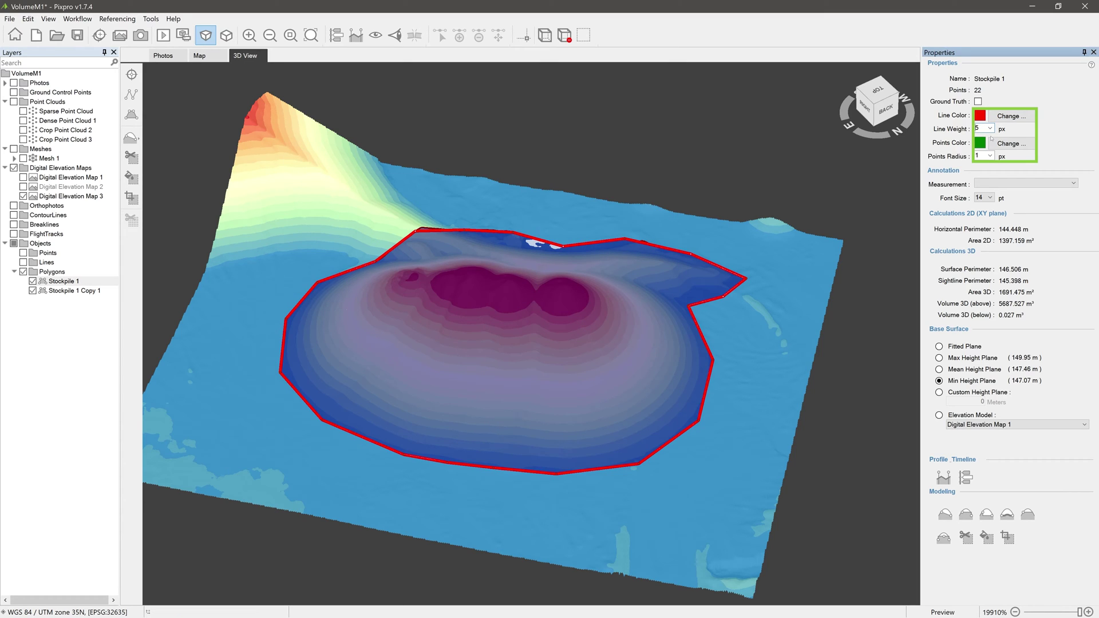
click(1007, 143)
click(603, 238)
click(505, 314)
click(989, 156)
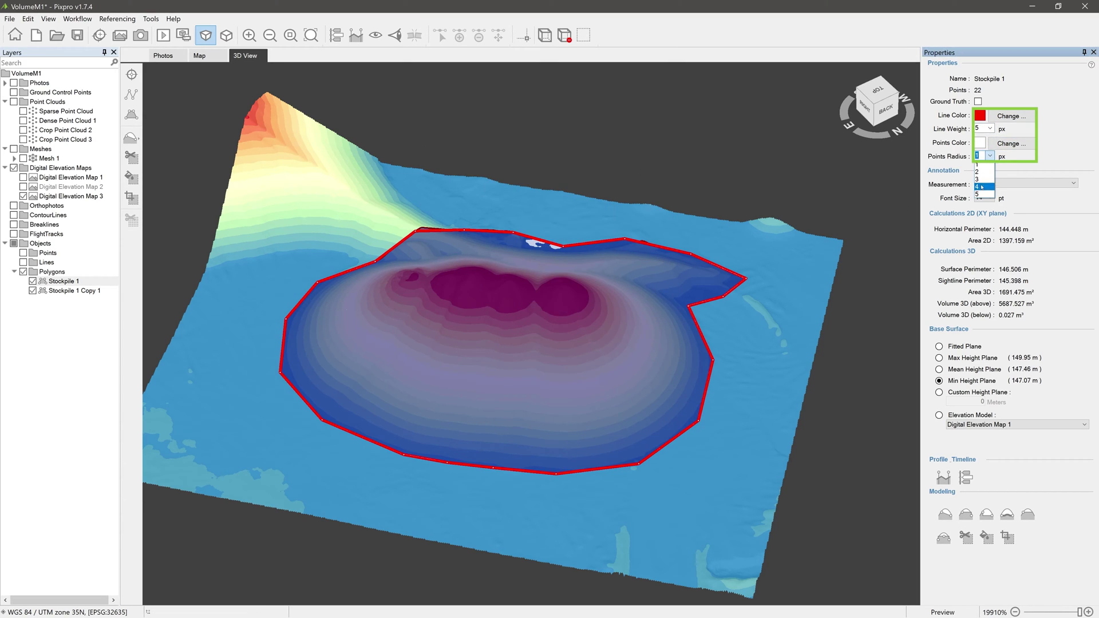
click(984, 190)
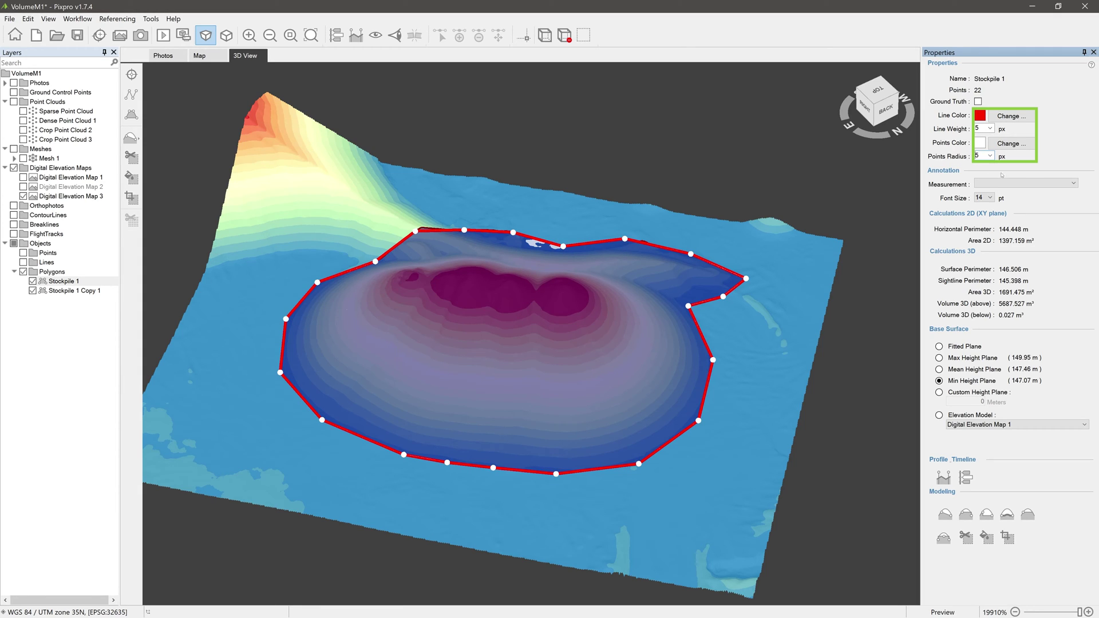
click(1010, 183)
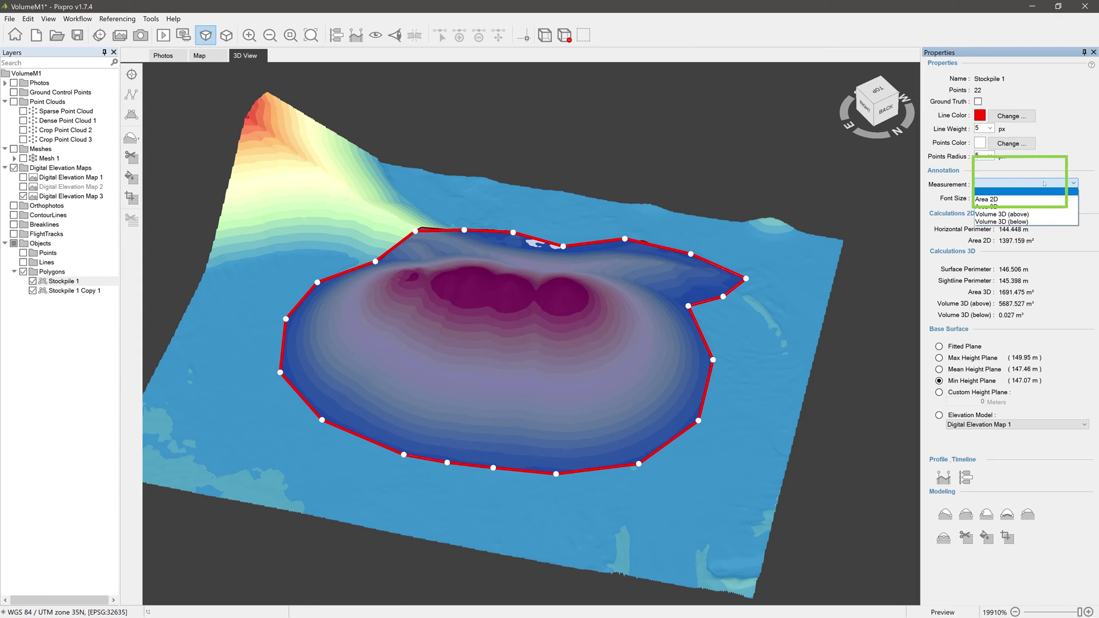
Label the polygon with Volume 3D (above), reading 5687.527 m³, at font size 24.
click(1030, 214)
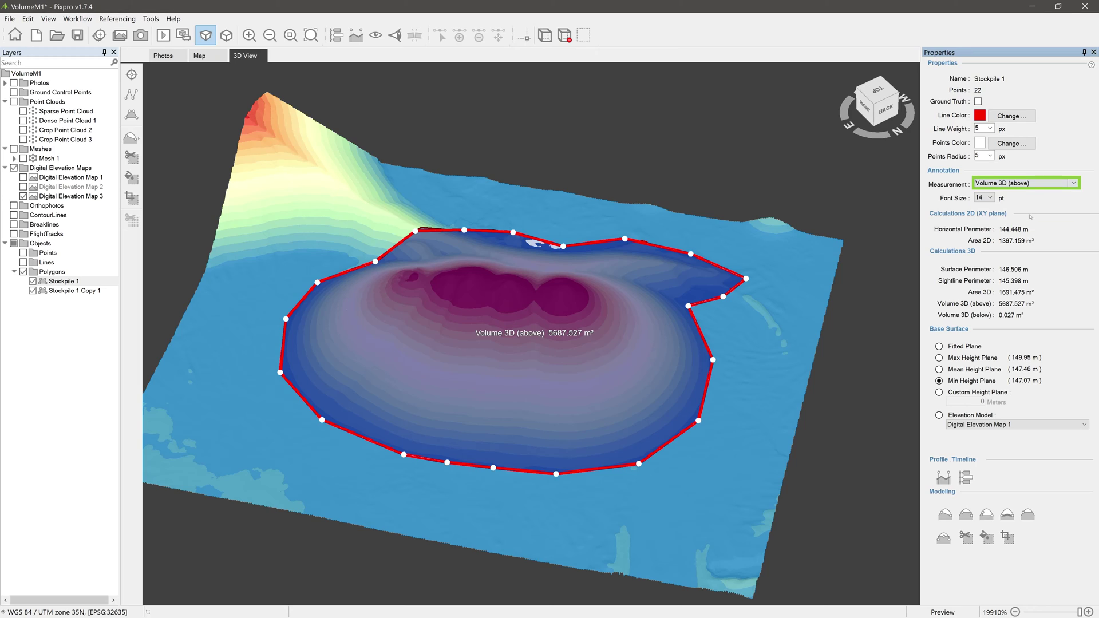
click(990, 198)
click(987, 243)
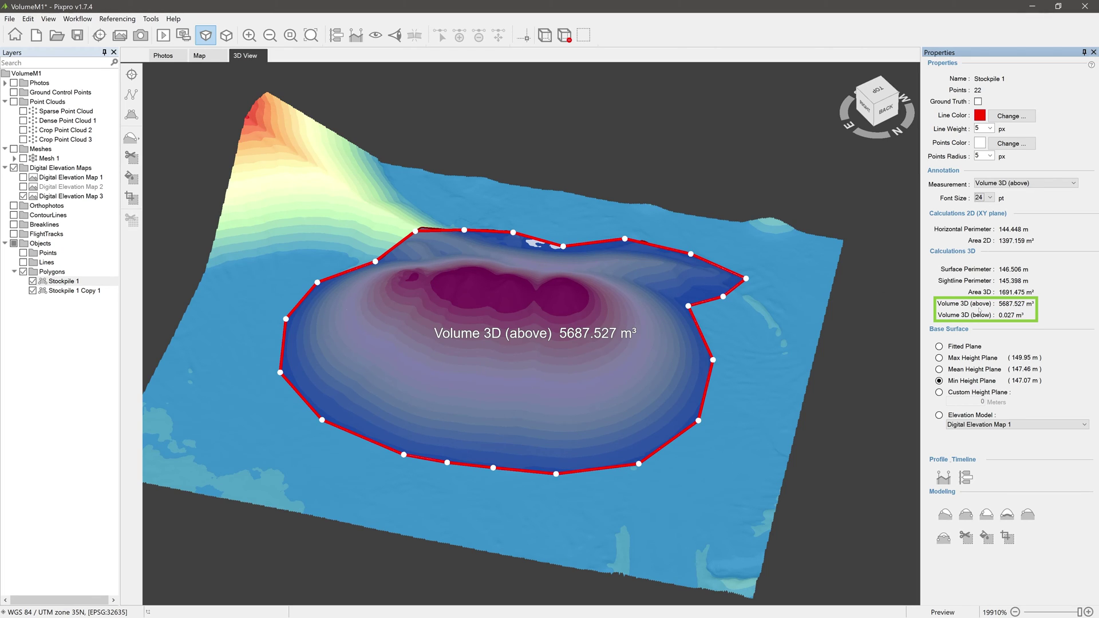
Try Fitted, Max, Mean and Min height plane bases, ending on Custom Height Plane 146.607 m (6334.402 m³).
click(940, 347)
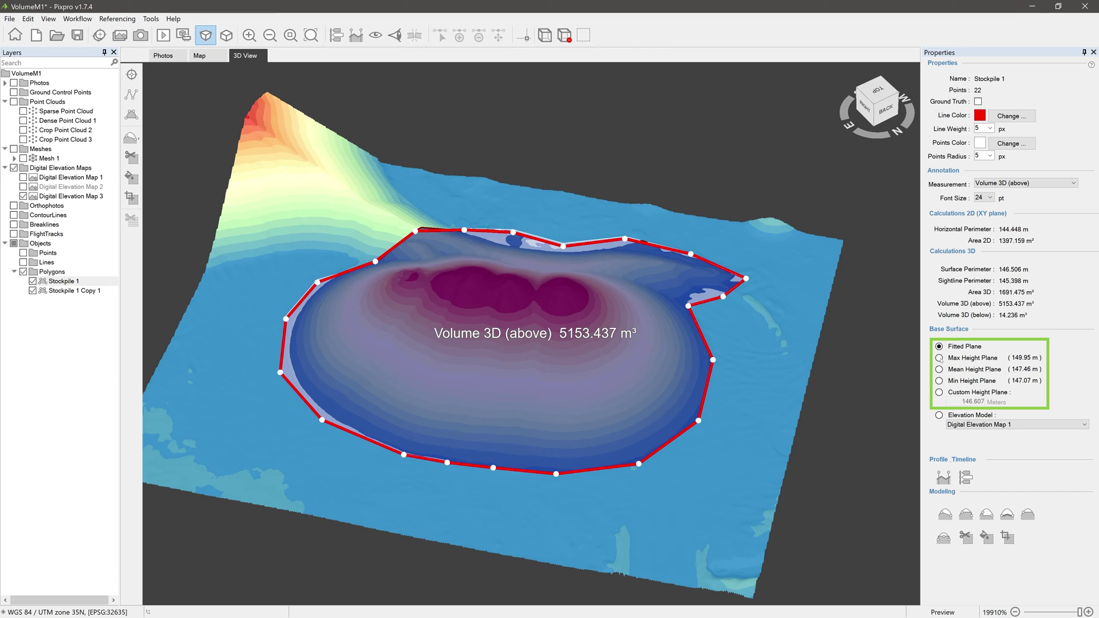
click(939, 358)
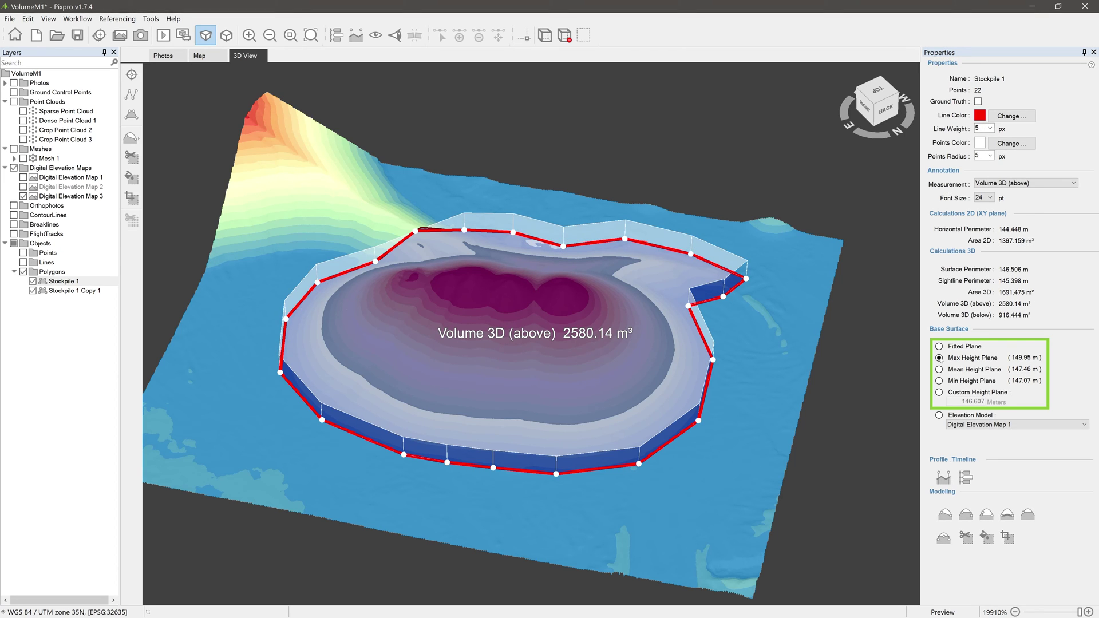
drag(572, 286, 569, 383)
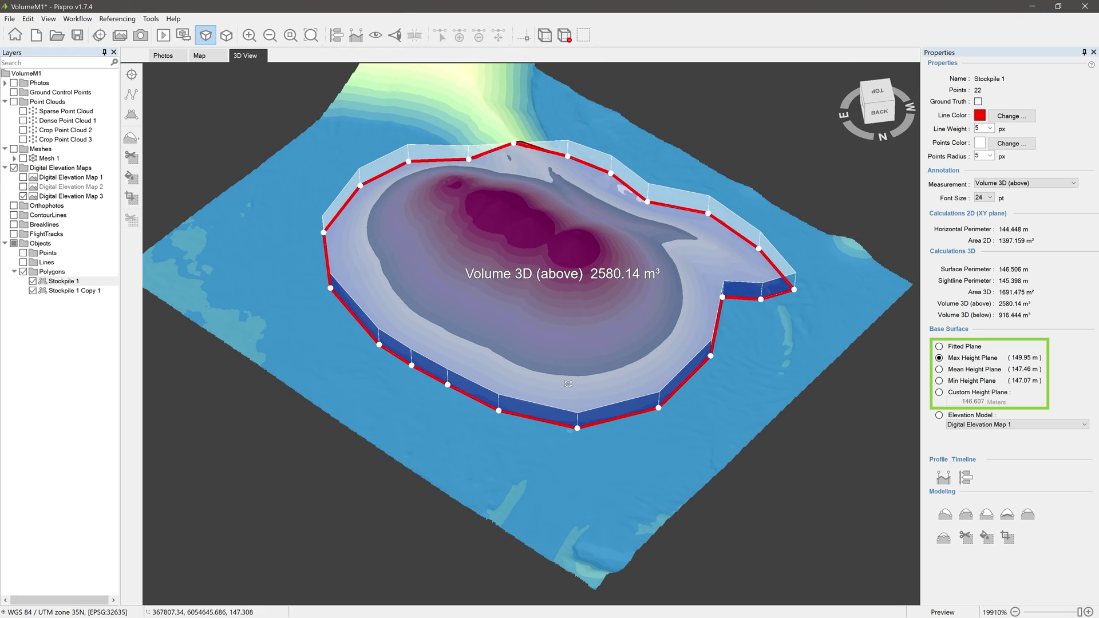
click(939, 369)
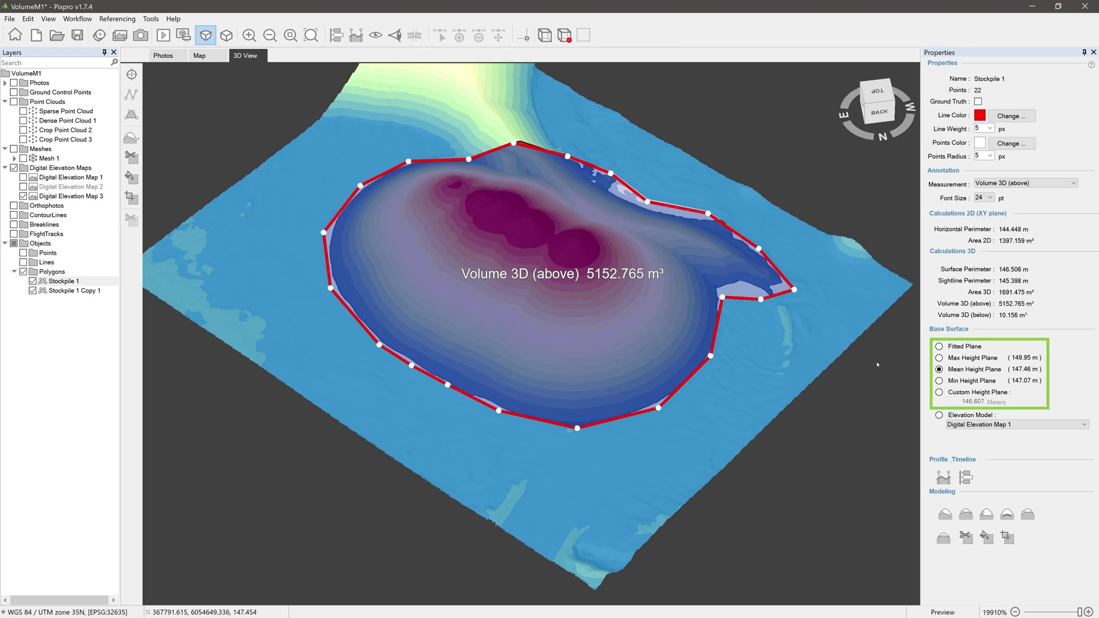
click(939, 380)
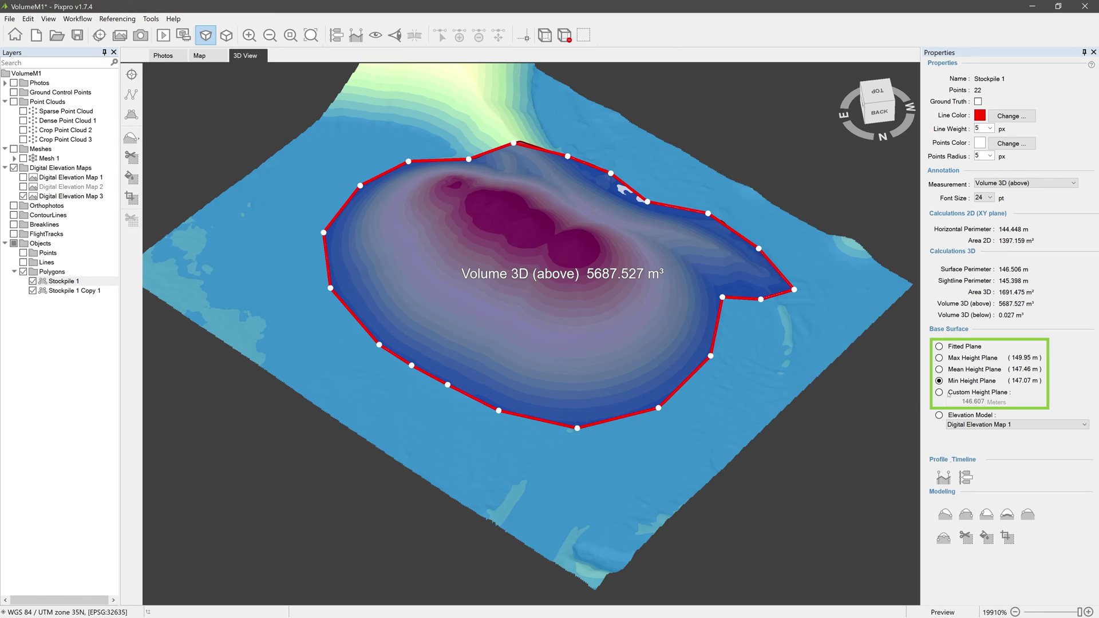
click(939, 392)
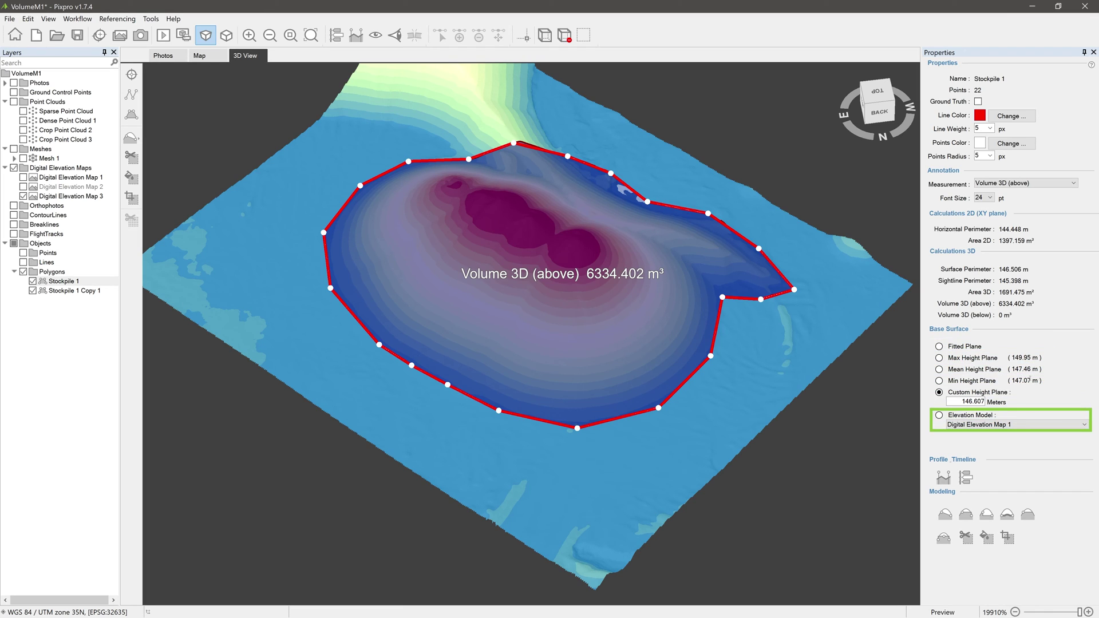
click(1086, 426)
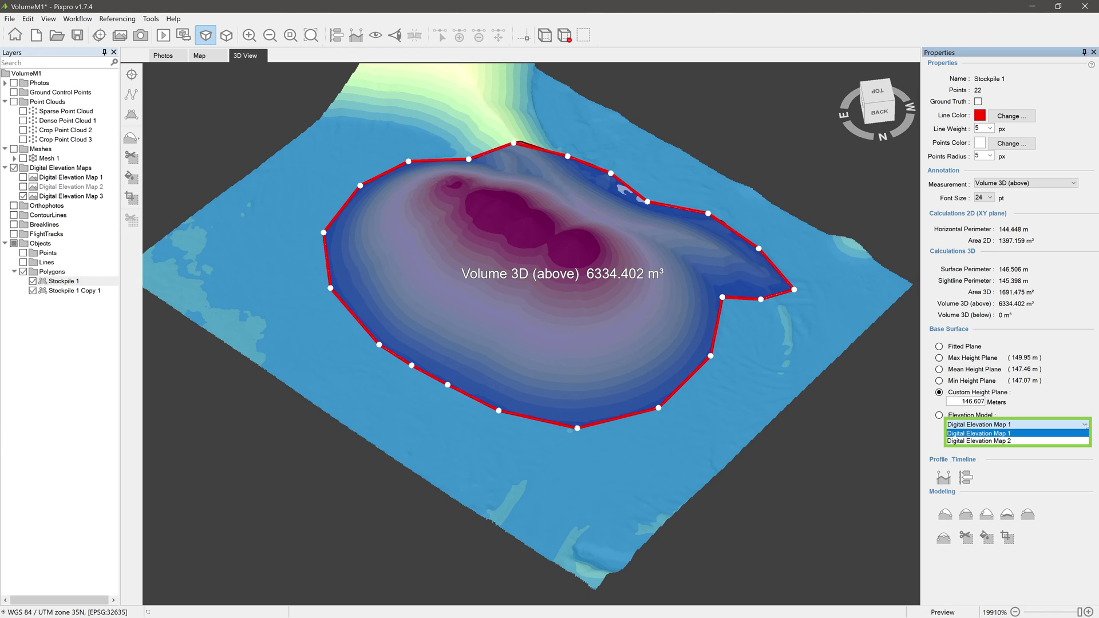
click(1085, 425)
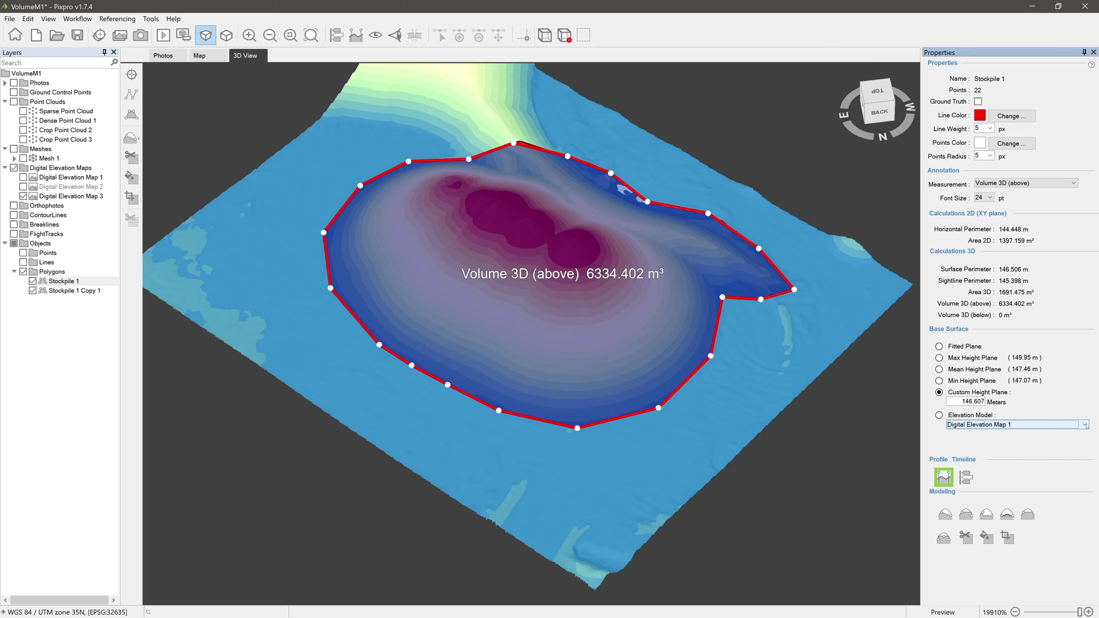